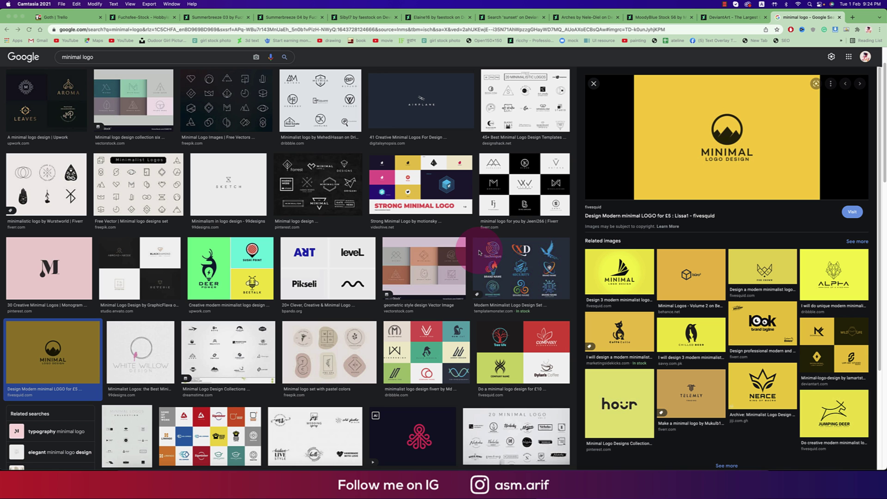
{"action": "scroll", "coordinate": [489, 274], "scroll_direction": "up", "scroll_amount": 2}
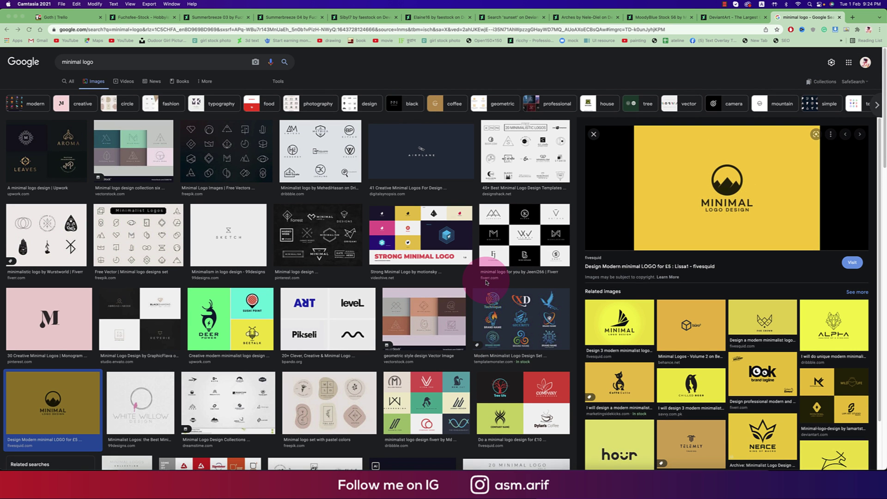
{"action": "scroll", "coordinate": [487, 281], "scroll_direction": "down", "scroll_amount": 5}
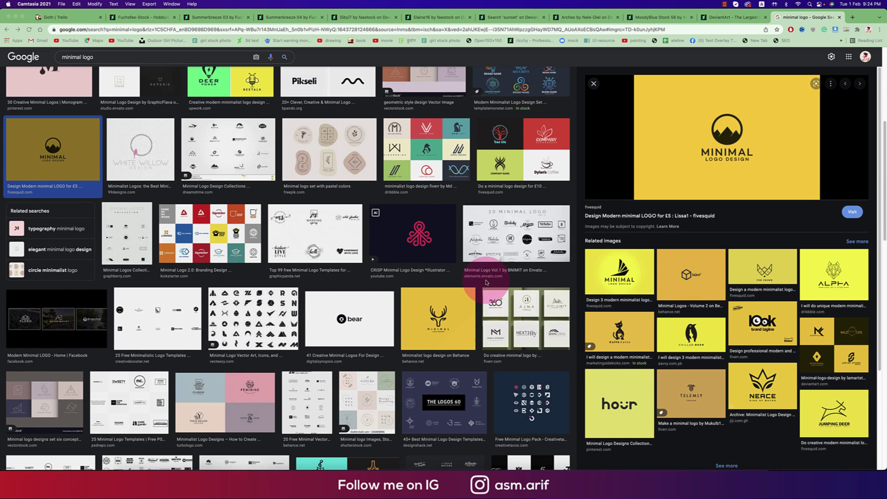
{"action": "scroll", "coordinate": [487, 281], "scroll_direction": "down", "scroll_amount": 5}
{"action": "scroll", "coordinate": [344, 262], "scroll_direction": "up", "scroll_amount": 3}
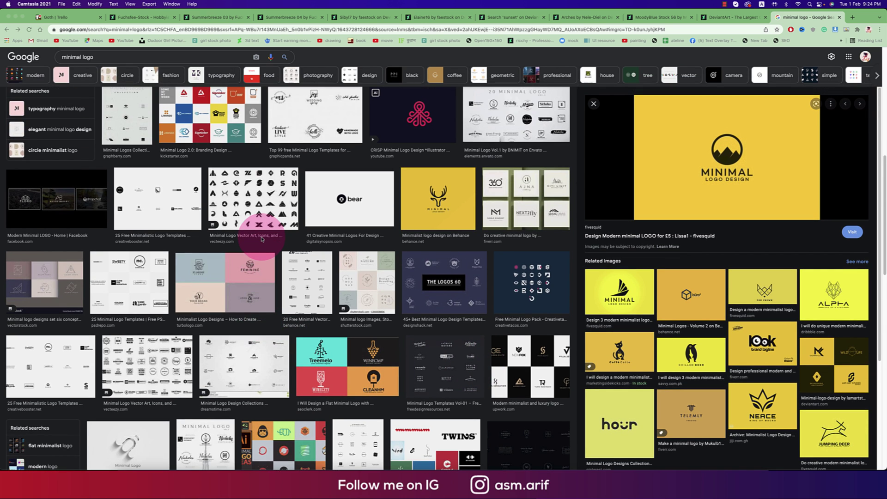
{"action": "scroll", "coordinate": [263, 239], "scroll_direction": "up", "scroll_amount": 5}
{"action": "scroll", "coordinate": [680, 301], "scroll_direction": "down", "scroll_amount": 5}
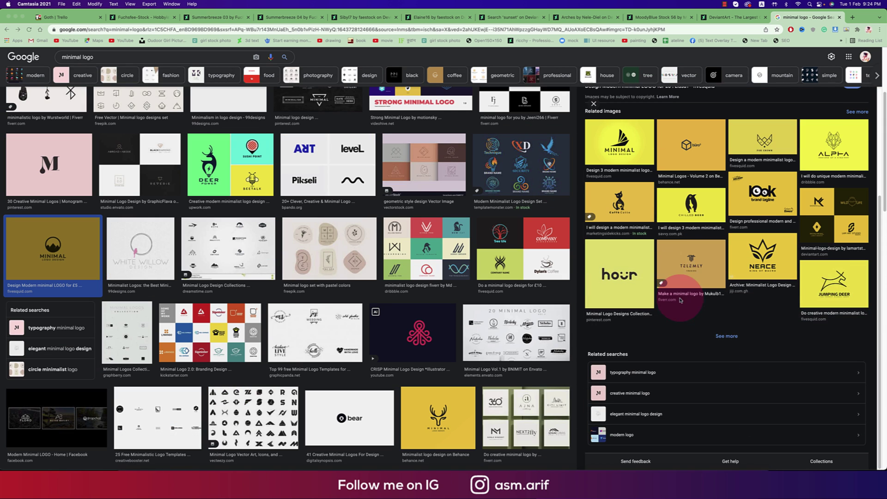
{"action": "scroll", "coordinate": [309, 288], "scroll_direction": "down", "scroll_amount": 4}
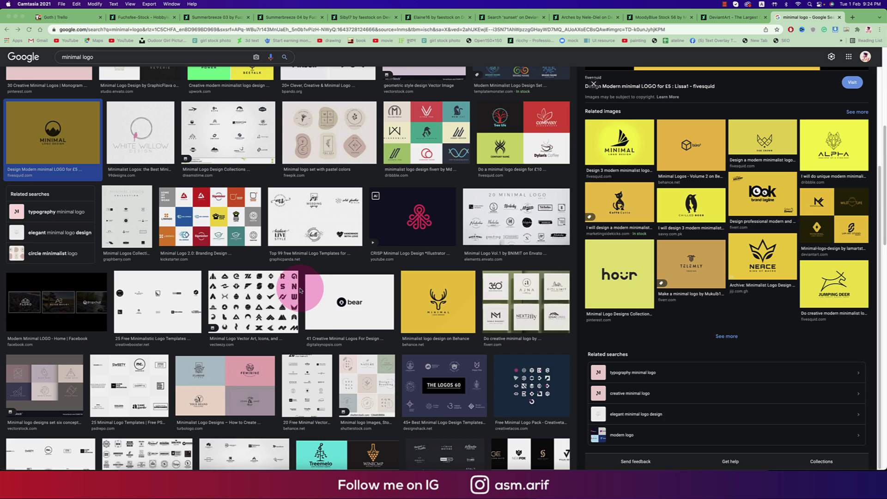
{"action": "scroll", "coordinate": [303, 290], "scroll_direction": "up", "scroll_amount": 5}
{"action": "scroll", "coordinate": [603, 216], "scroll_direction": "up", "scroll_amount": 5}
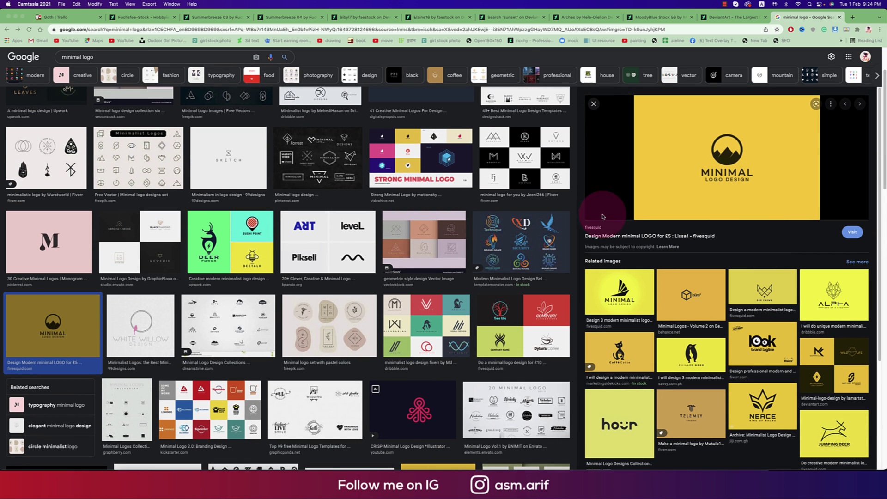
{"action": "scroll", "coordinate": [437, 271], "scroll_direction": "down", "scroll_amount": 5}
{"action": "scroll", "coordinate": [693, 303], "scroll_direction": "down", "scroll_amount": 5}
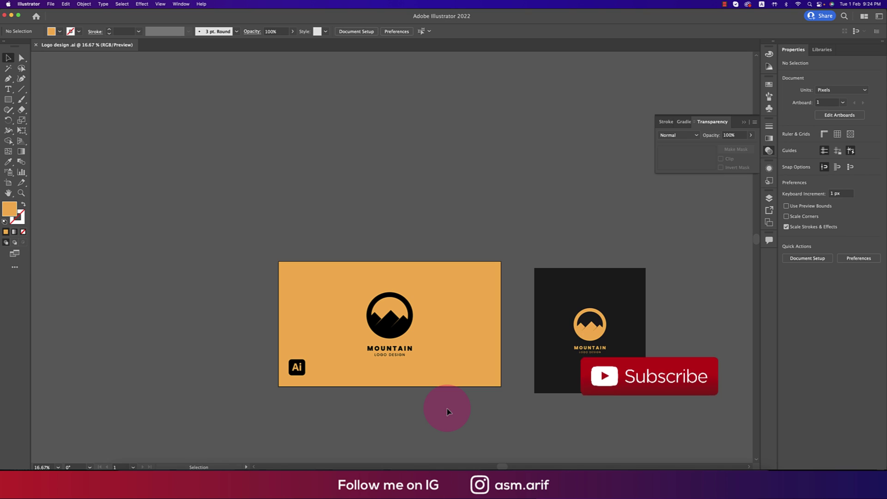
- Fit the orange Mountain logo artboard to the window and close the Transparency panel
{"action": "key", "text": "super+0"}
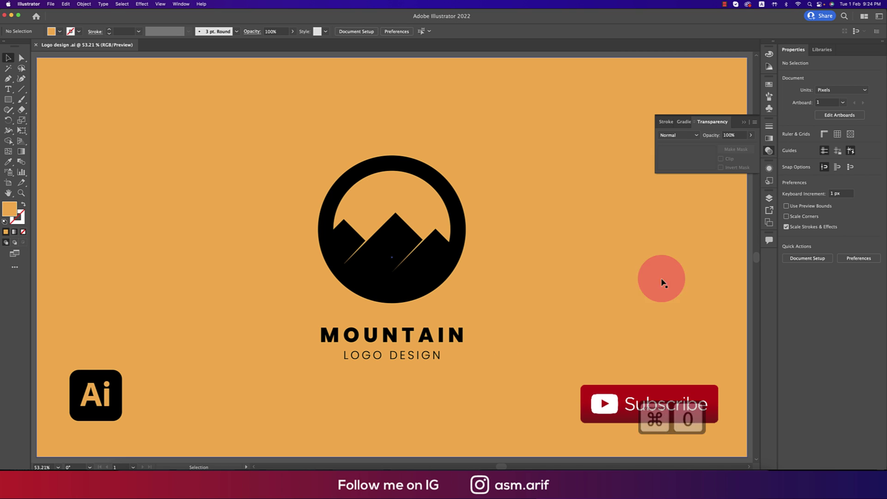
{"action": "left_click", "coordinate": [744, 121]}
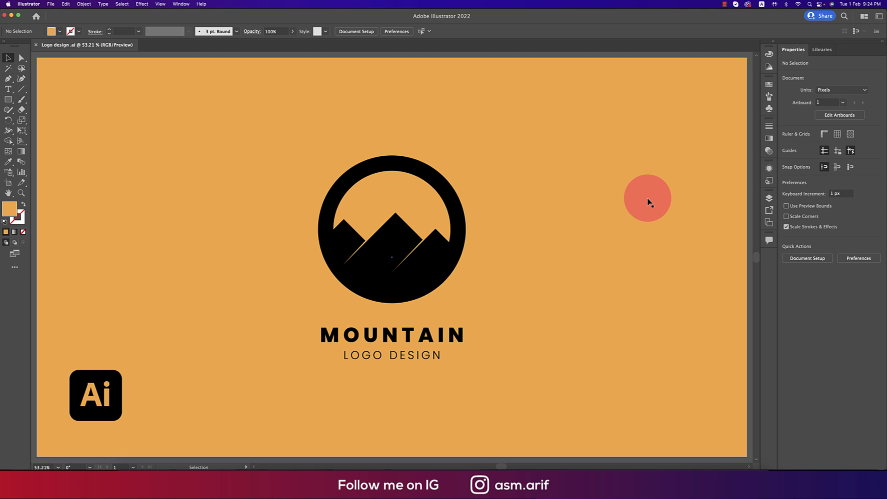
- Create a new blank 2000 × 2000 px document named 'mountain logo'
{"action": "left_click", "coordinate": [51, 4]}
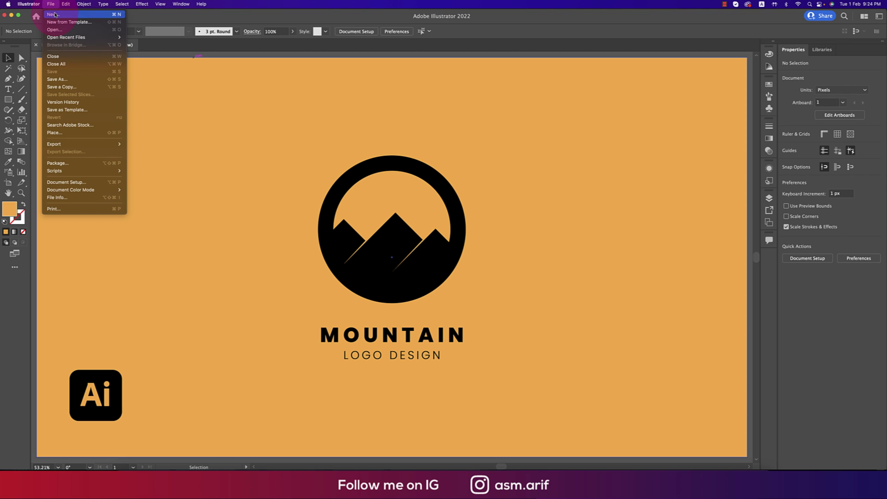
{"action": "left_click", "coordinate": [55, 13]}
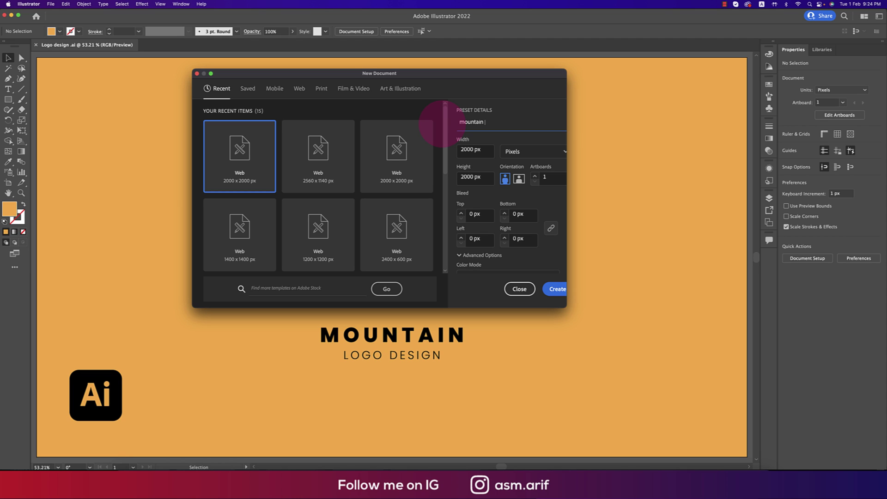
{"action": "scroll", "coordinate": [486, 139], "scroll_direction": "down", "scroll_amount": 3}
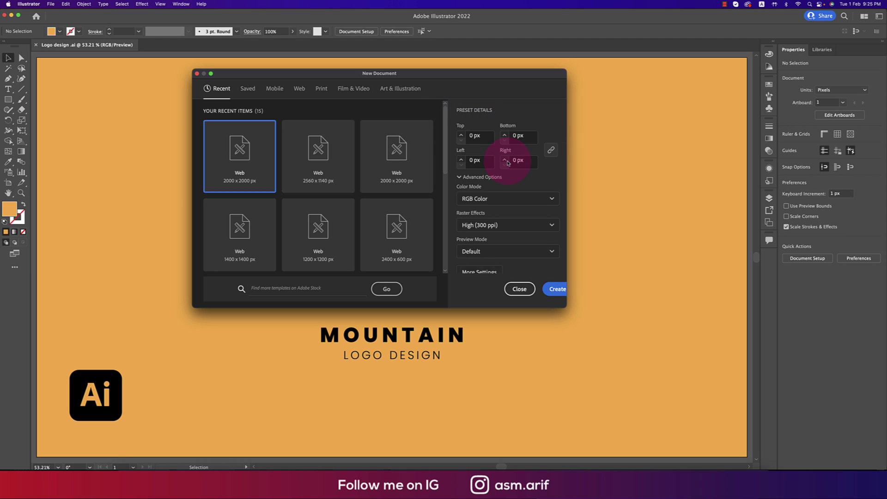
{"action": "scroll", "coordinate": [499, 160], "scroll_direction": "down", "scroll_amount": 2}
{"action": "left_click", "coordinate": [494, 191]}
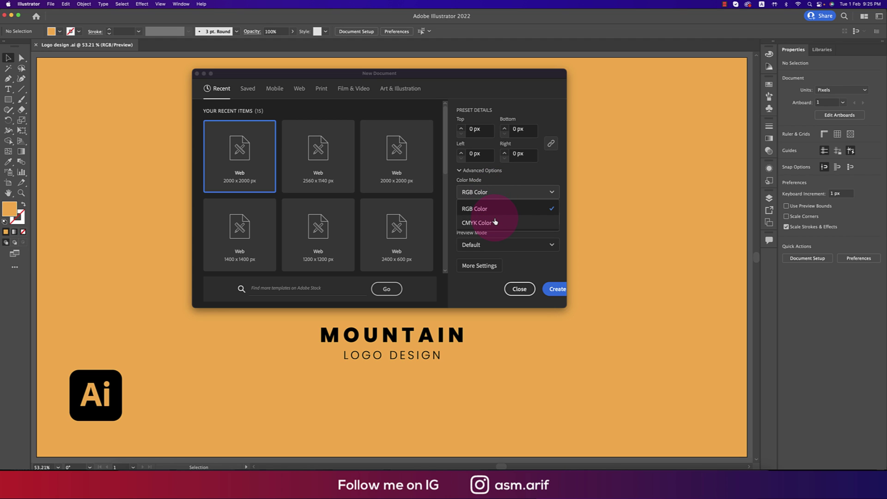
{"action": "left_click", "coordinate": [558, 289]}
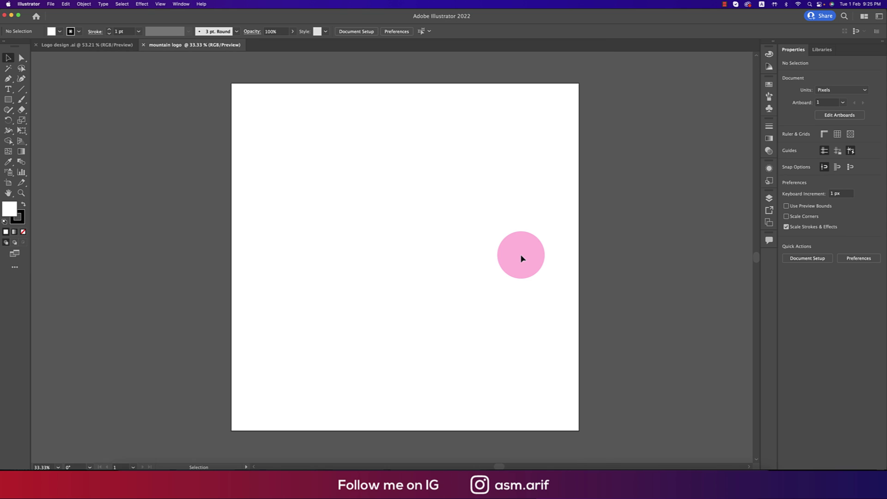
- Draw a tall narrow rectangle near the page centre
{"action": "left_click", "coordinate": [9, 100]}
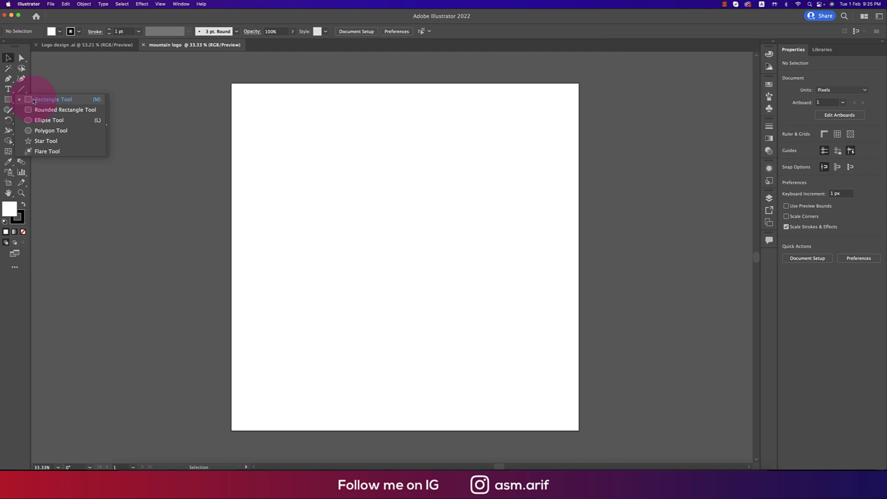
{"action": "left_click", "coordinate": [42, 97]}
{"action": "scroll", "coordinate": [385, 208], "scroll_direction": "up", "scroll_amount": 3}
{"action": "left_click_drag", "start_coordinate": [384, 192], "coordinate": [408, 262]}
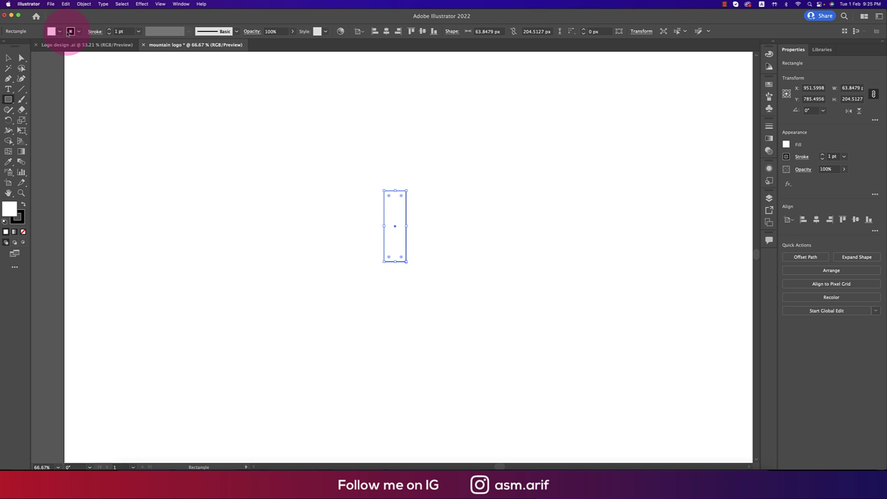
- Give the rectangle a black fill with no stroke, then deselect it
{"action": "left_click", "coordinate": [78, 32]}
{"action": "left_click", "coordinate": [7, 47]}
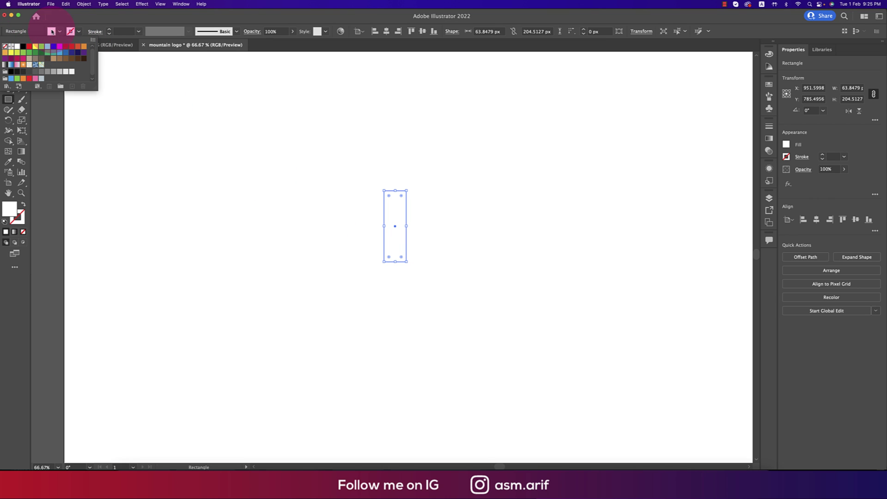
{"action": "left_click", "coordinate": [64, 32]}
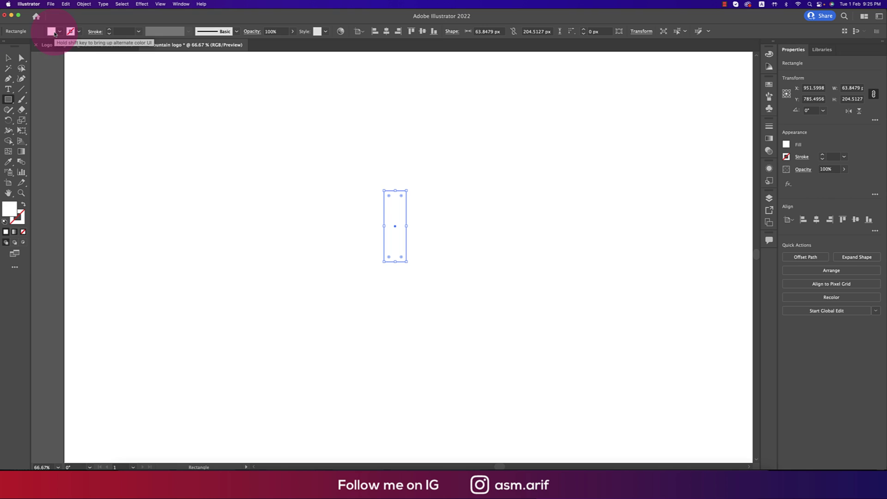
{"action": "left_click", "coordinate": [9, 72]}
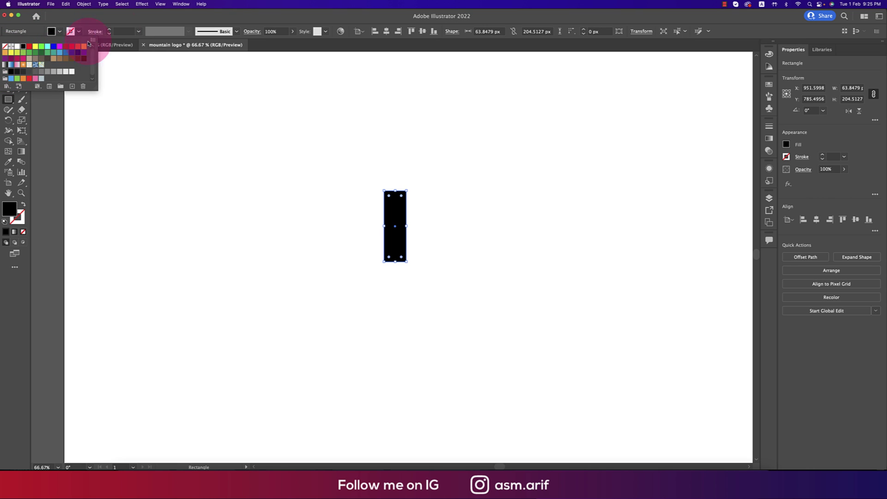
{"action": "left_click", "coordinate": [8, 59]}
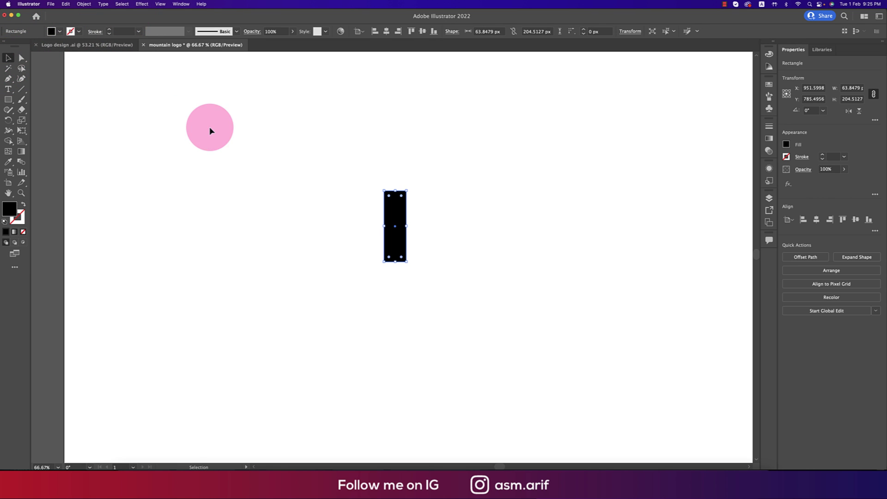
{"action": "left_click", "coordinate": [210, 128]}
- Add a third rectangle copy and tilt the bars about 45° into overlapping diagonals
{"action": "mouse_move", "coordinate": [395, 222]}
{"action": "left_mouse_down"}
{"action": "mouse_move", "coordinate": [419, 228]}
{"action": "mouse_move", "coordinate": [421, 213]}
{"action": "mouse_move", "coordinate": [373, 231]}
{"action": "left_mouse_up"}
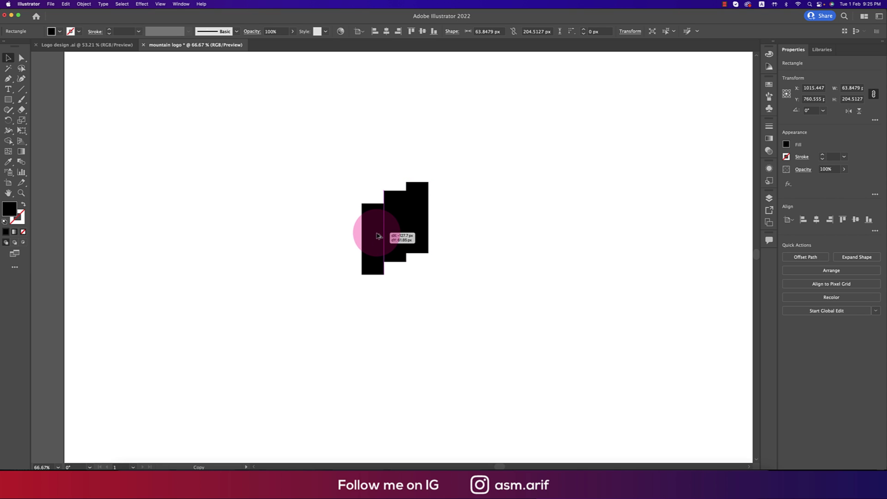
{"action": "left_click_drag", "start_coordinate": [349, 198], "coordinate": [450, 208]}
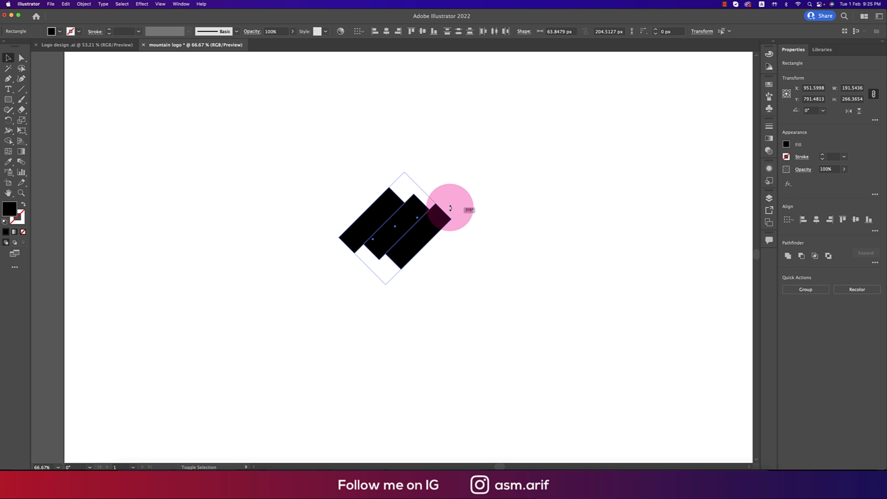
{"action": "left_click_drag", "start_coordinate": [450, 208], "coordinate": [450, 208]}
{"action": "key", "text": "super+z"}
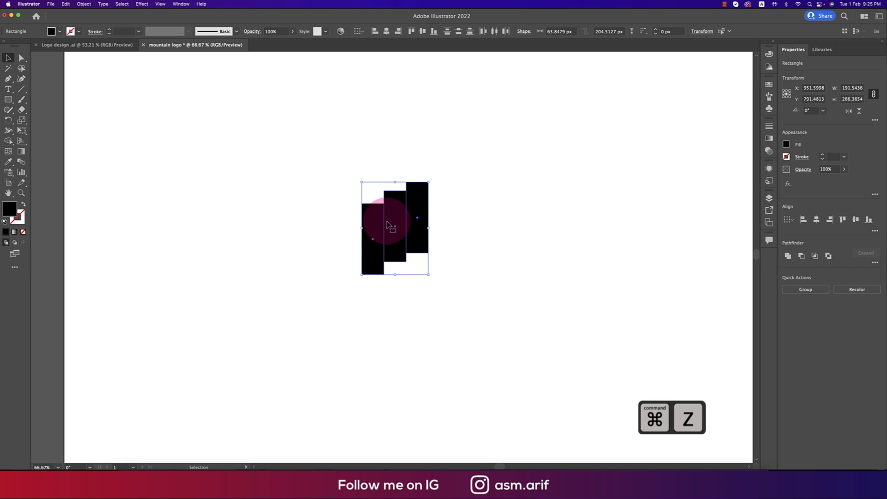
{"action": "left_click", "coordinate": [467, 254]}
{"action": "left_click_drag", "start_coordinate": [378, 241], "coordinate": [379, 250]}
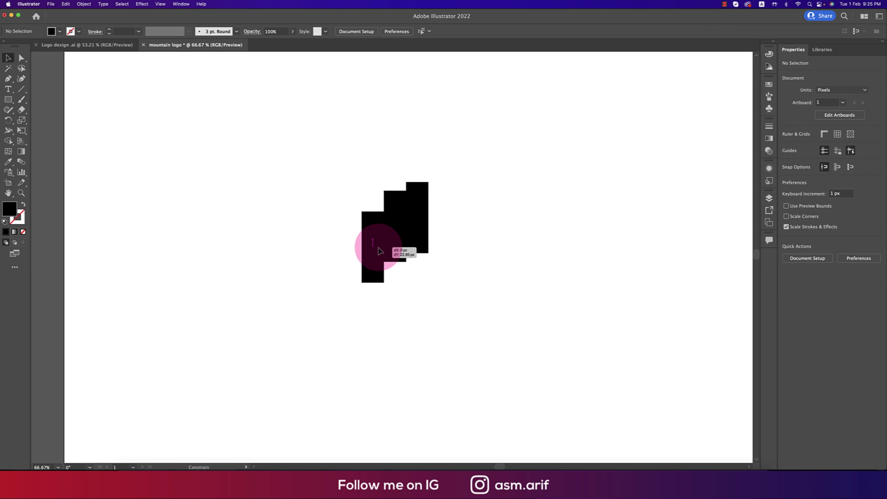
{"action": "left_click_drag", "start_coordinate": [360, 217], "coordinate": [338, 220]}
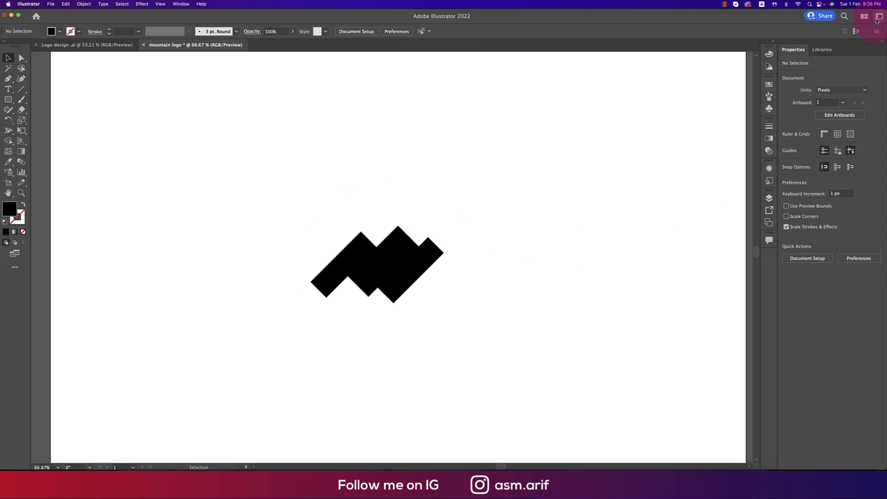
- Browse the workspace list, then reset the Essentials Classic workspace
{"action": "left_click", "coordinate": [878, 20]}
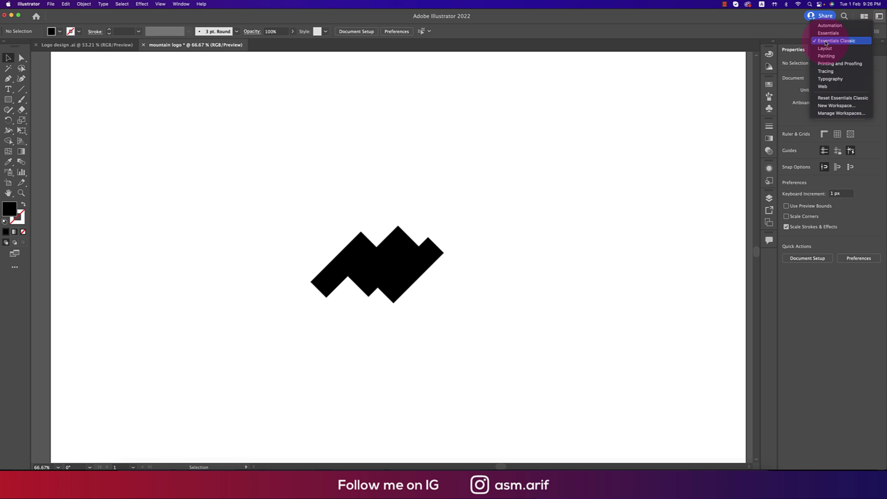
{"action": "left_click", "coordinate": [872, 157]}
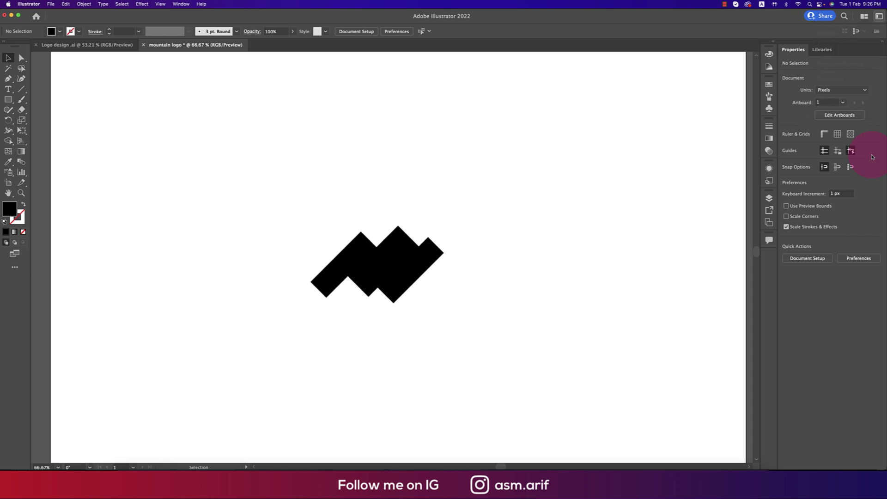
{"action": "left_click", "coordinate": [877, 21]}
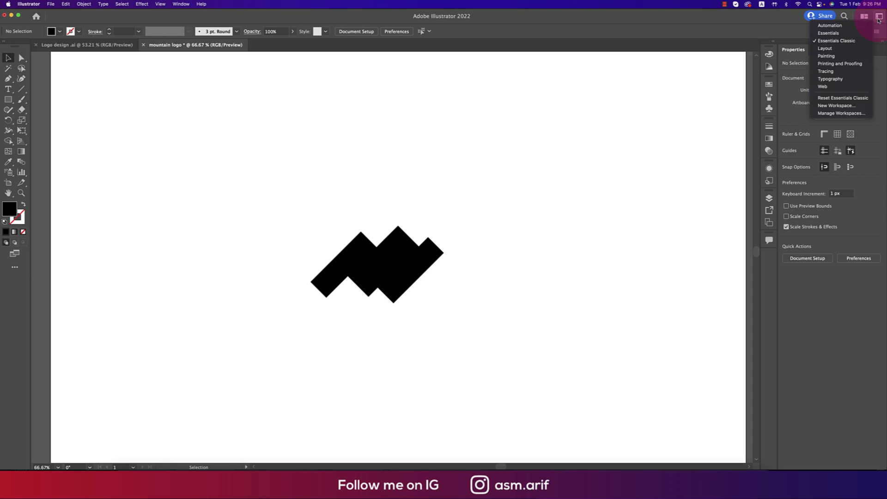
{"action": "left_click", "coordinate": [882, 132]}
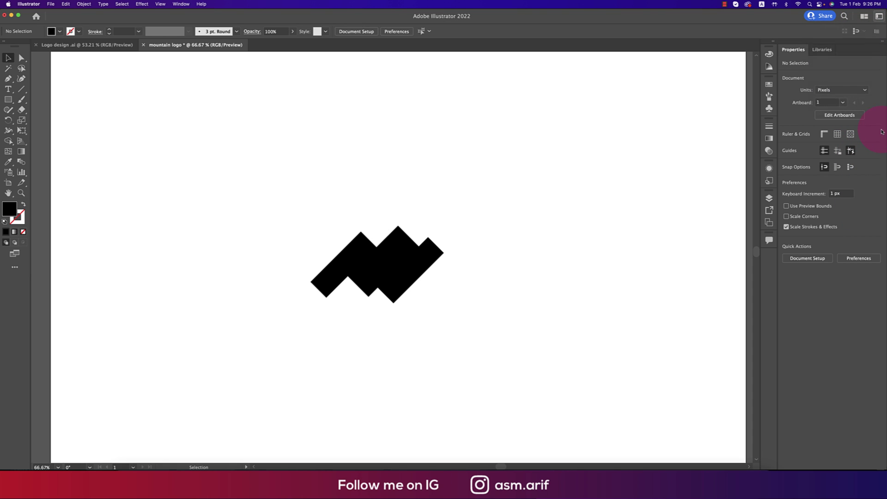
{"action": "left_click", "coordinate": [879, 16]}
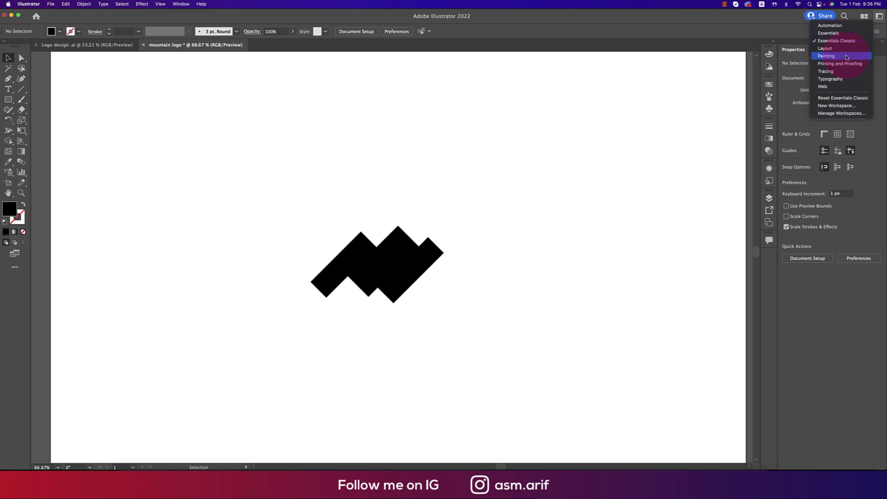
{"action": "left_click", "coordinate": [881, 138]}
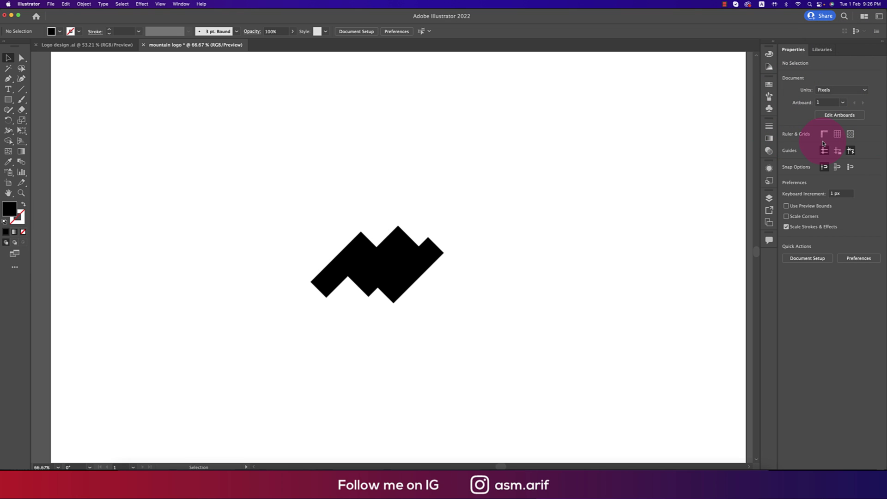
{"action": "left_click", "coordinate": [879, 16]}
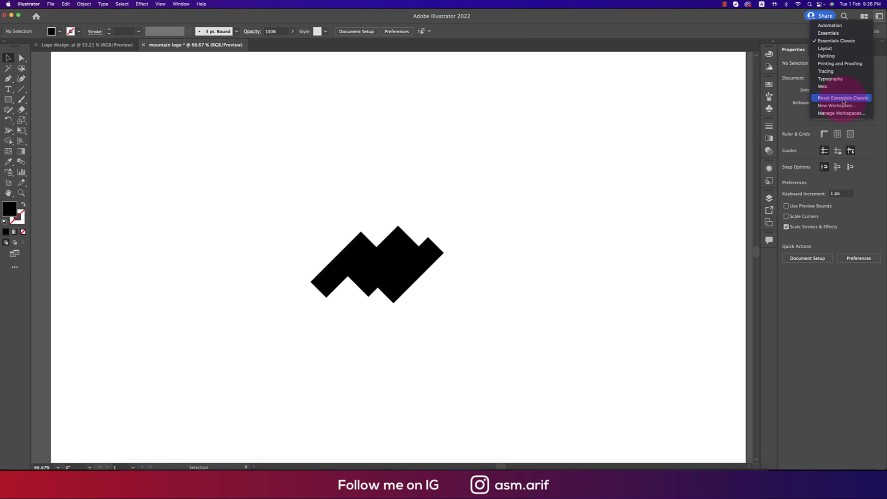
{"action": "left_click", "coordinate": [845, 98]}
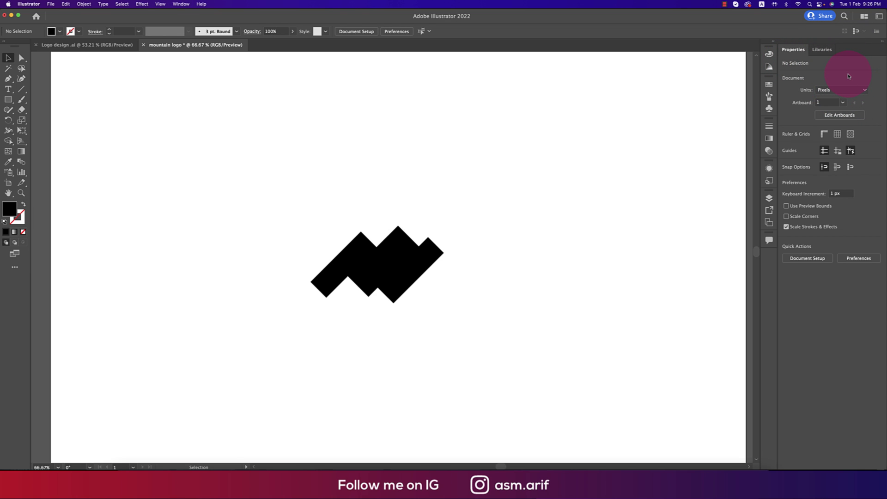
- Draw a circle over the three rectangles and swap it to an outline
{"action": "left_click_drag", "start_coordinate": [303, 204], "coordinate": [464, 277]}
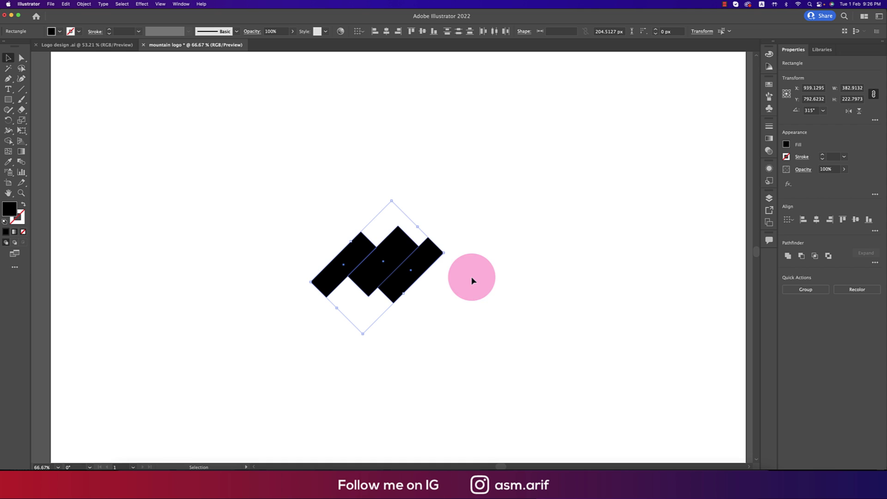
{"action": "left_click", "coordinate": [9, 99]}
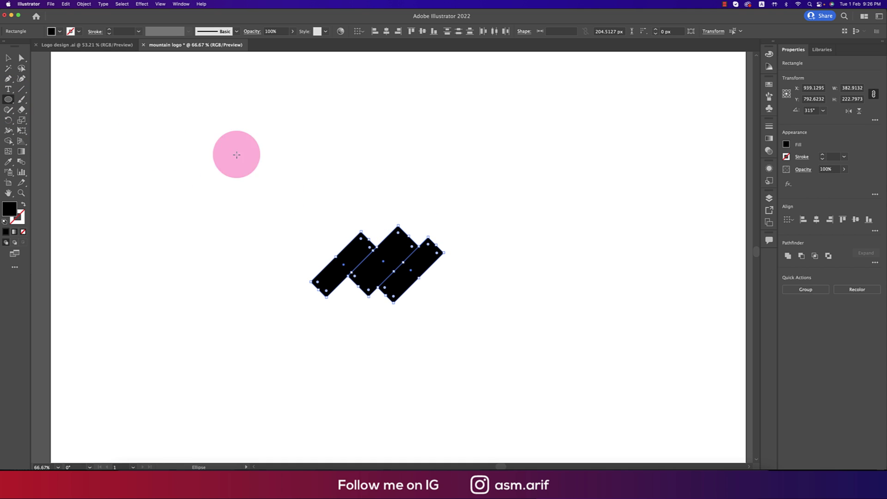
{"action": "mouse_move", "coordinate": [392, 171]}
{"action": "left_mouse_down"}
{"action": "mouse_move", "coordinate": [434, 229]}
{"action": "mouse_move", "coordinate": [398, 264]}
{"action": "left_mouse_up"}
{"action": "key", "text": "v"}
{"action": "left_click", "coordinate": [19, 216]}
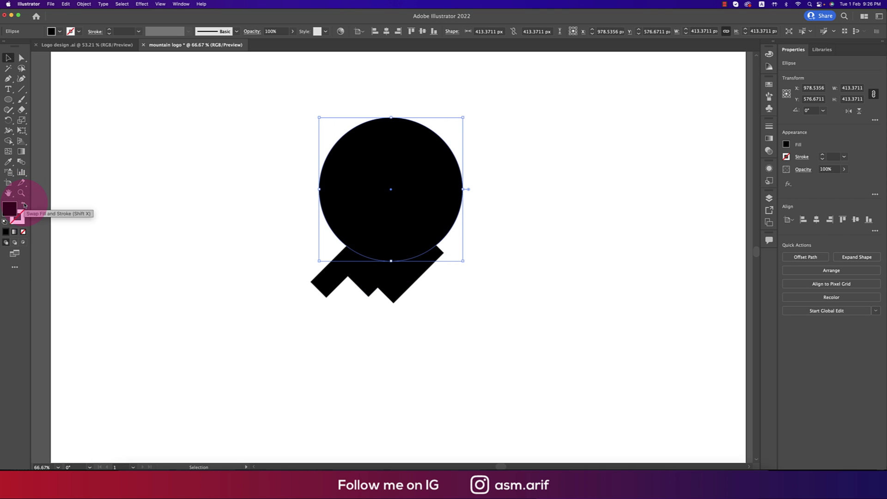
{"action": "left_click", "coordinate": [22, 206]}
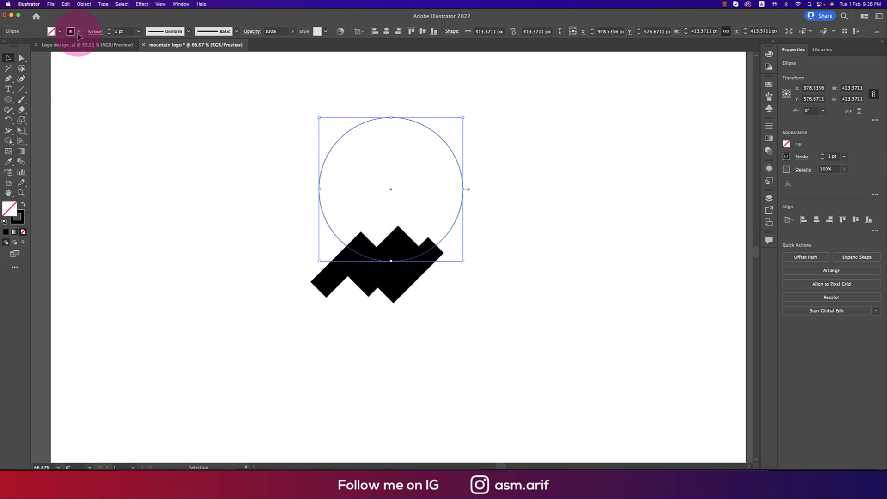
- Give the ring a heavy stroke (about 39 pt), fit it around the peaks, and expand it
{"action": "left_click", "coordinate": [138, 34]}
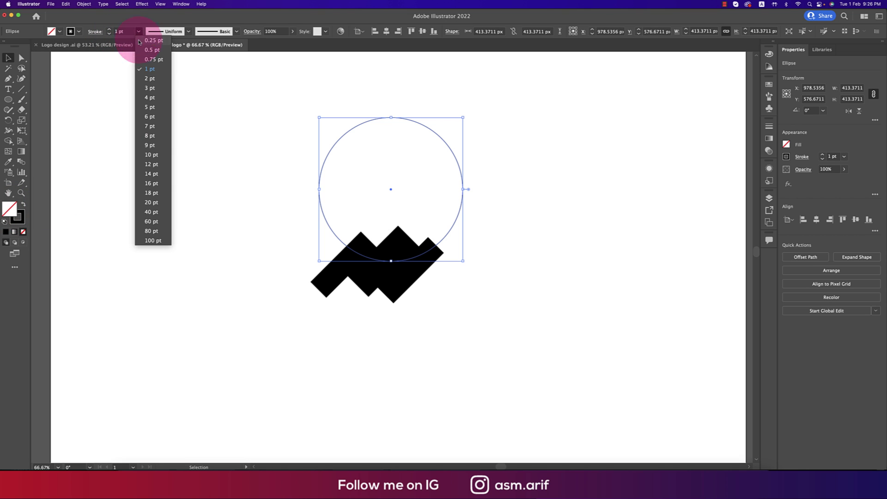
{"action": "left_click", "coordinate": [152, 221]}
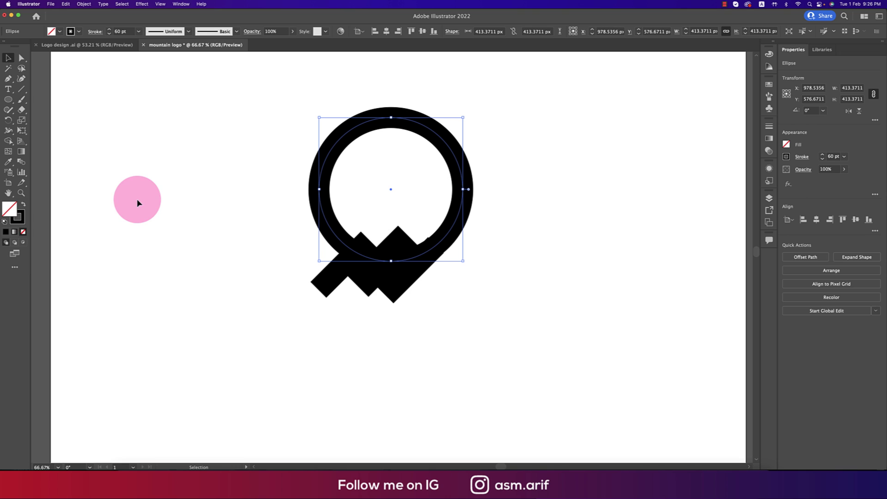
{"action": "left_click", "coordinate": [122, 32]}
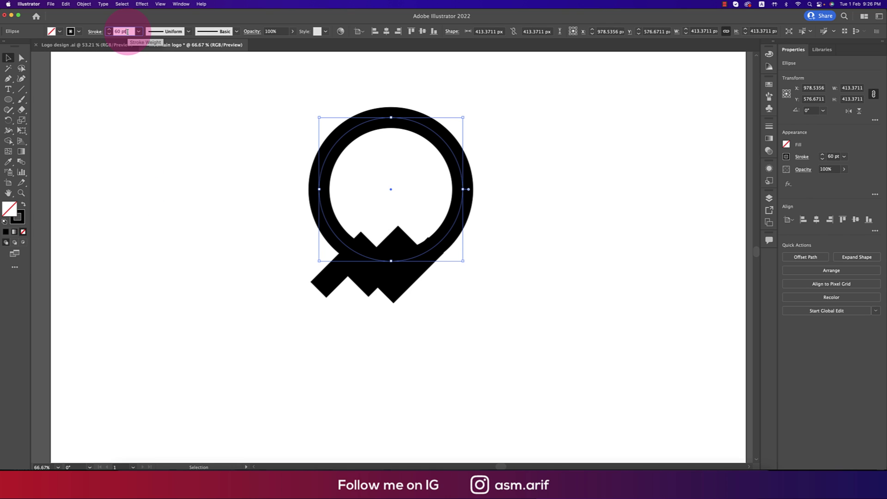
{"action": "scroll", "coordinate": [128, 31], "scroll_direction": "up", "scroll_amount": 3}
{"action": "scroll", "coordinate": [127, 31], "scroll_direction": "down", "scroll_amount": 10}
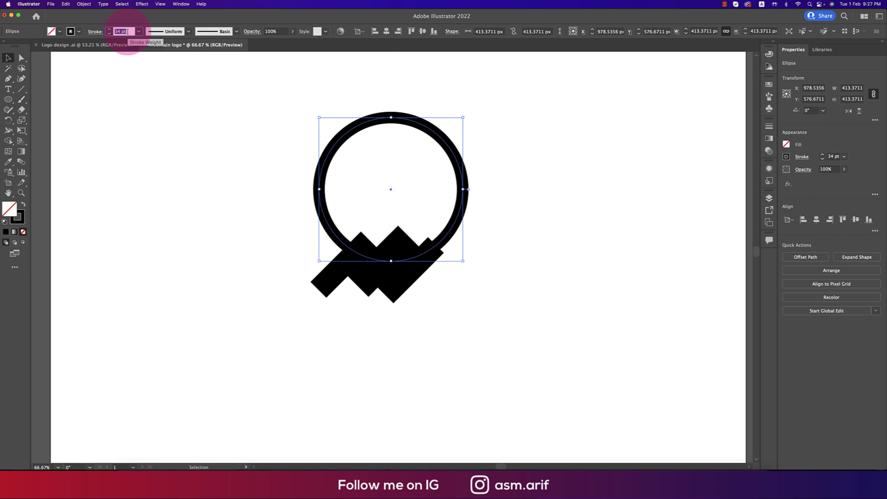
{"action": "scroll", "coordinate": [127, 31], "scroll_direction": "up", "scroll_amount": 4}
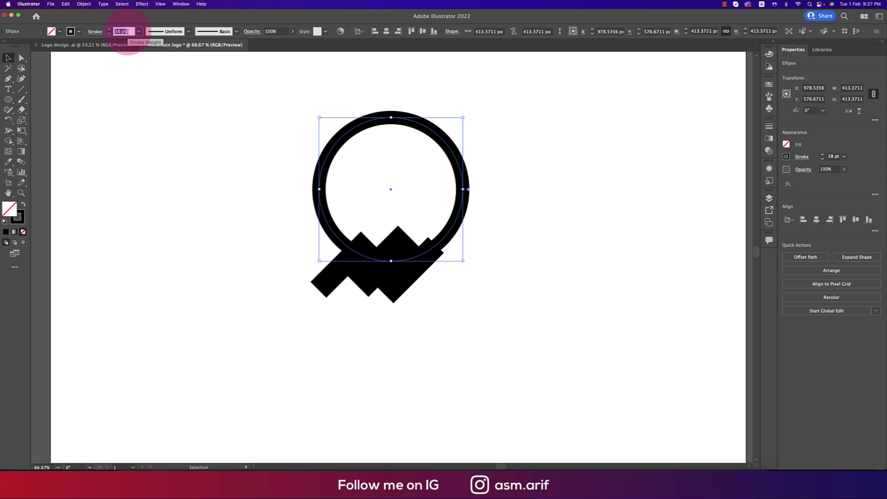
{"action": "scroll", "coordinate": [126, 31], "scroll_direction": "up", "scroll_amount": 1}
{"action": "left_click_drag", "start_coordinate": [450, 228], "coordinate": [457, 235]}
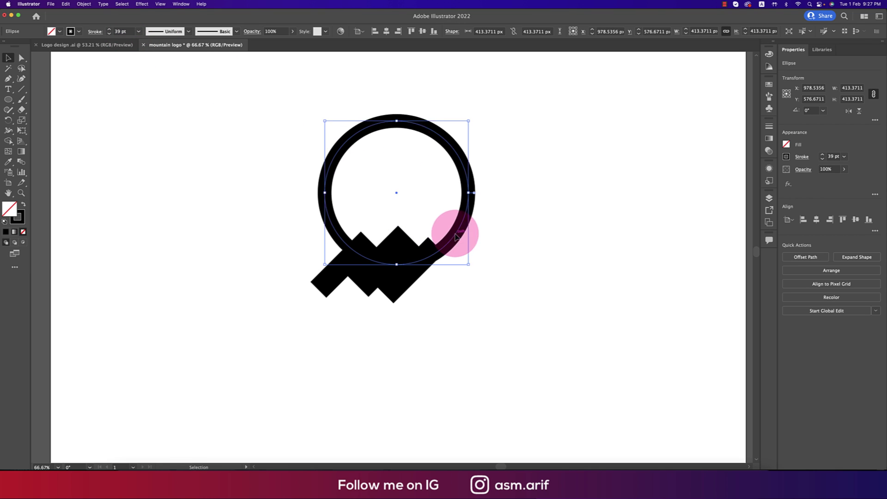
{"action": "left_click", "coordinate": [323, 165]}
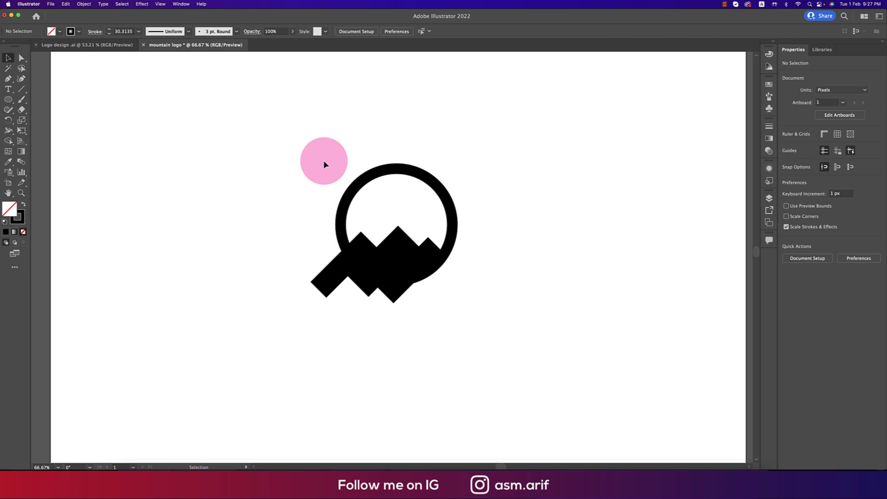
{"action": "left_click", "coordinate": [427, 192]}
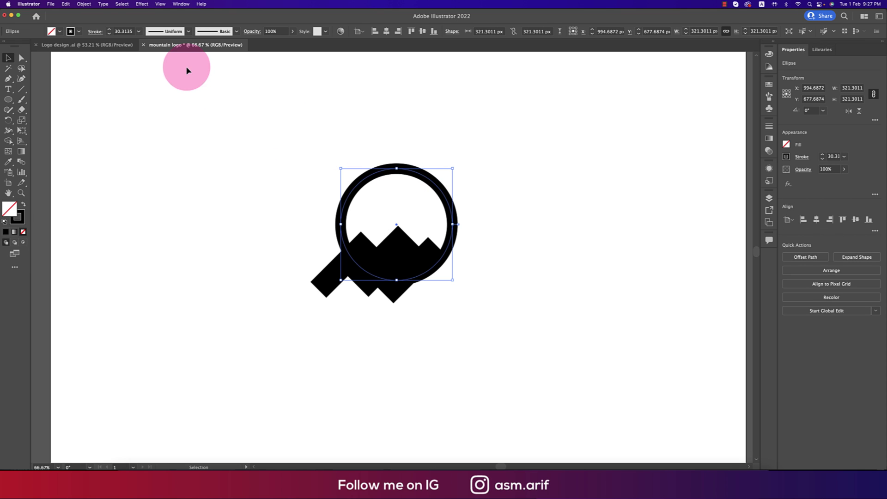
{"action": "left_click", "coordinate": [84, 4]}
{"action": "left_click", "coordinate": [104, 90]}
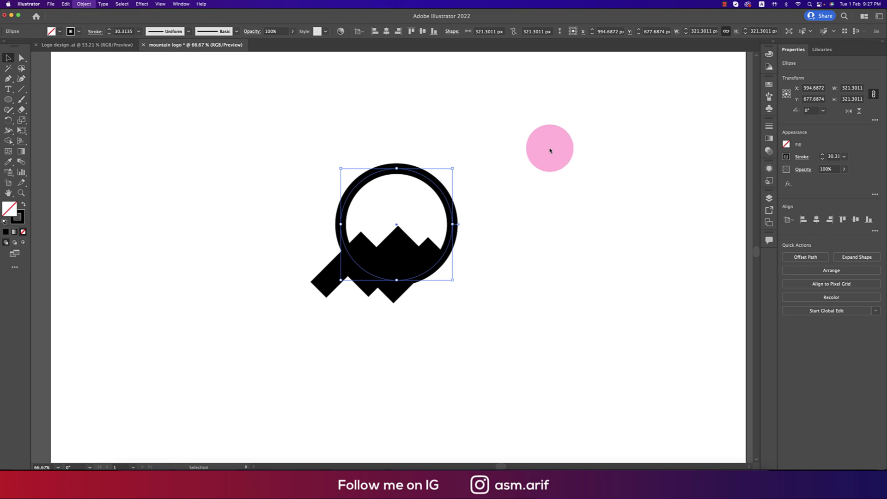
- Expand the ring into a filled shape and select it with all rectangles
{"action": "left_click", "coordinate": [637, 255]}
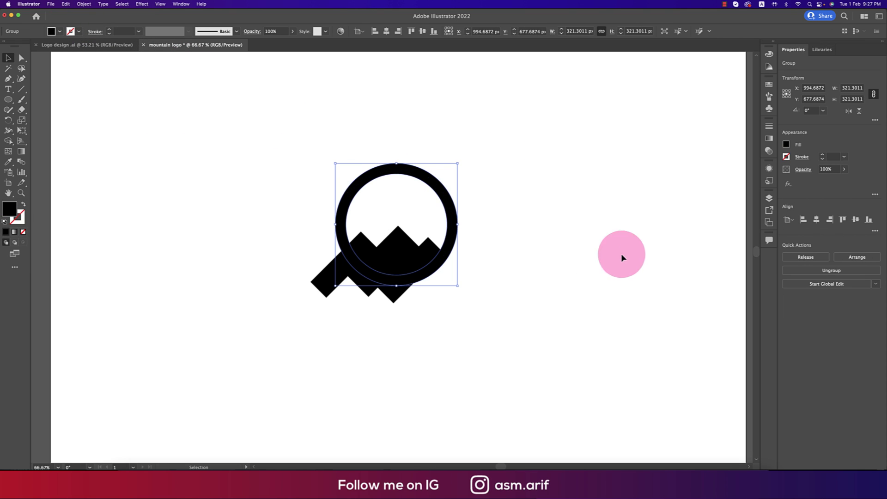
{"action": "left_click", "coordinate": [578, 254]}
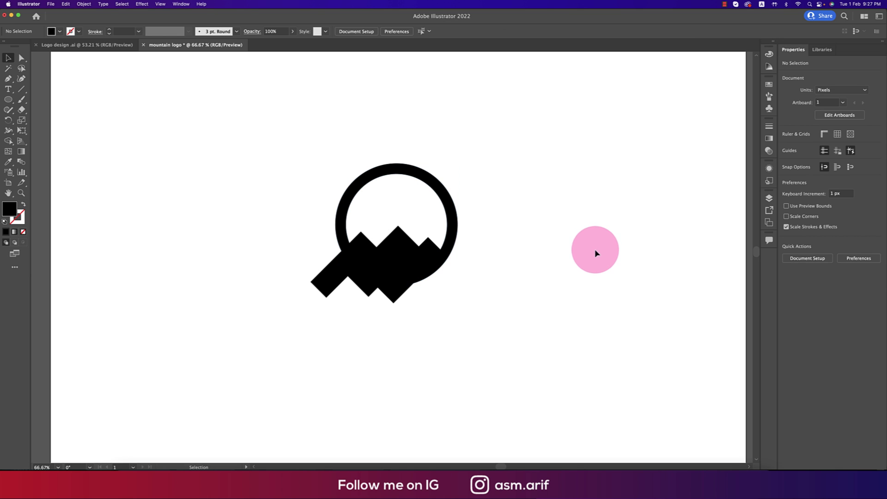
{"action": "left_click_drag", "start_coordinate": [279, 145], "coordinate": [564, 302]}
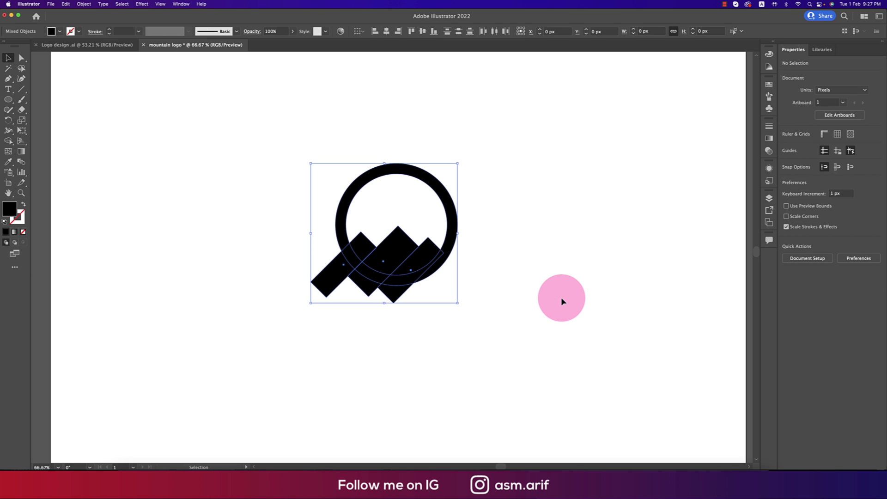
- Erase the rectangle parts outside the ring with Shape Builder, then deselect
{"action": "left_click", "coordinate": [9, 139]}
{"action": "left_click", "coordinate": [27, 142]}
{"action": "scroll", "coordinate": [399, 312], "scroll_direction": "up", "scroll_amount": 3}
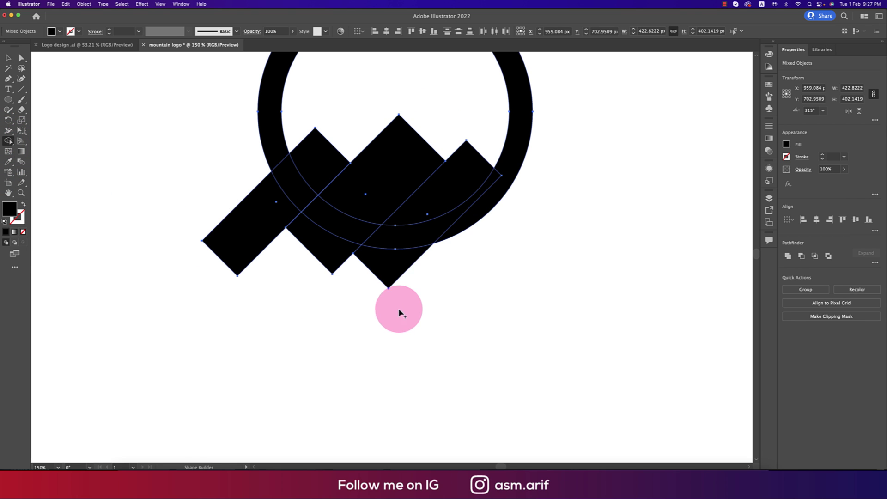
{"action": "mouse_move", "coordinate": [415, 270]}
{"action": "left_mouse_down"}
{"action": "mouse_move", "coordinate": [332, 258]}
{"action": "mouse_move", "coordinate": [278, 223]}
{"action": "left_mouse_up"}
{"action": "key", "text": "space"}
{"action": "left_click_drag", "start_coordinate": [391, 260], "coordinate": [416, 330]}
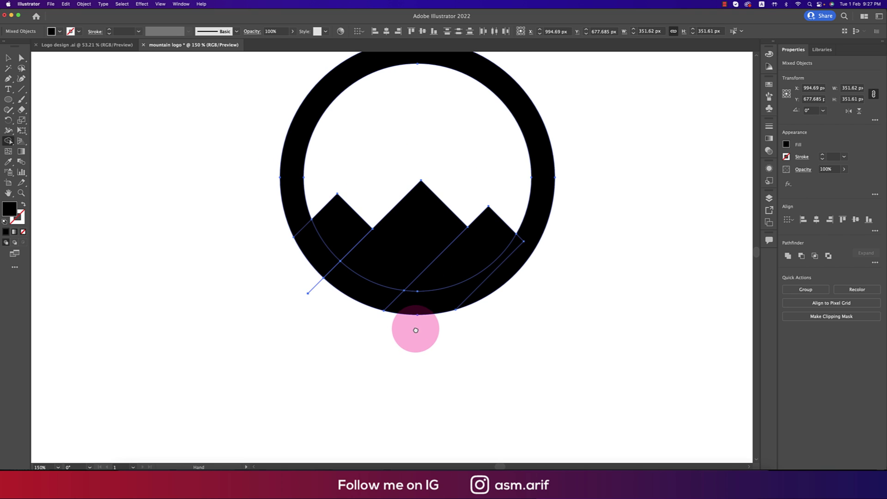
{"action": "left_click_drag", "start_coordinate": [327, 316], "coordinate": [312, 285]}
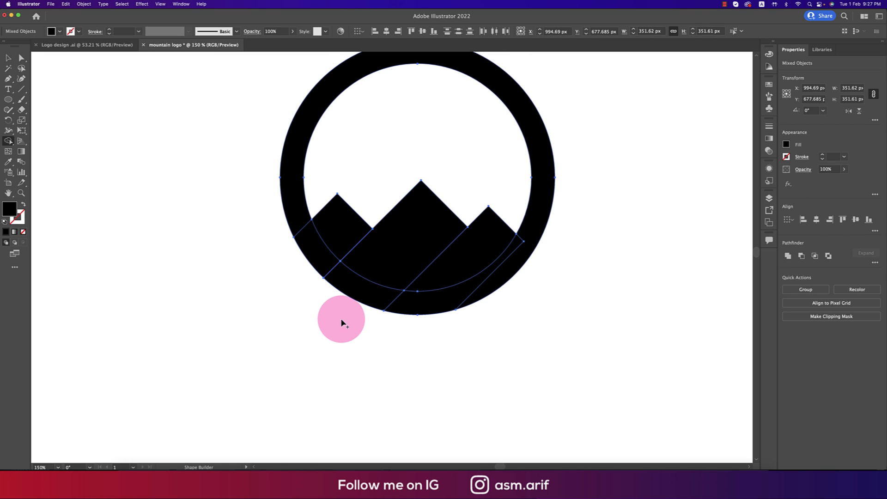
{"action": "key", "text": "v"}
{"action": "left_click", "coordinate": [361, 330]}
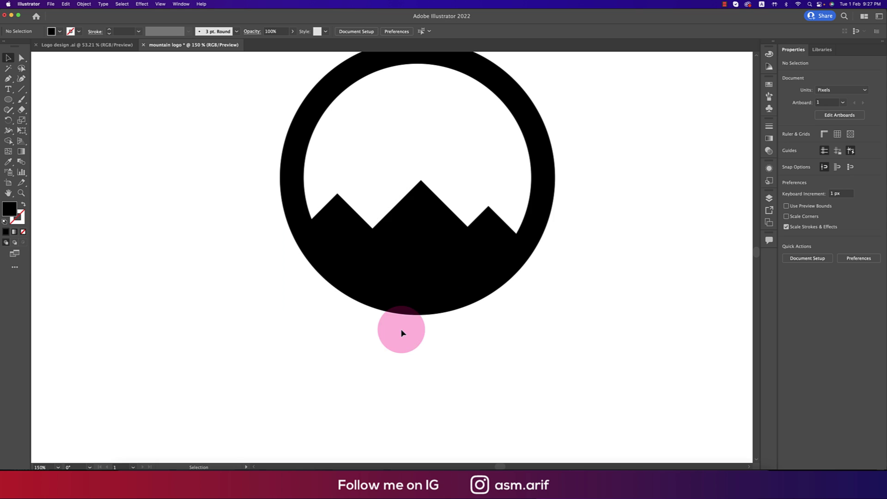
{"action": "scroll", "coordinate": [403, 334], "scroll_direction": "up", "scroll_amount": 2}
{"action": "left_click_drag", "start_coordinate": [228, 173], "coordinate": [471, 277]}
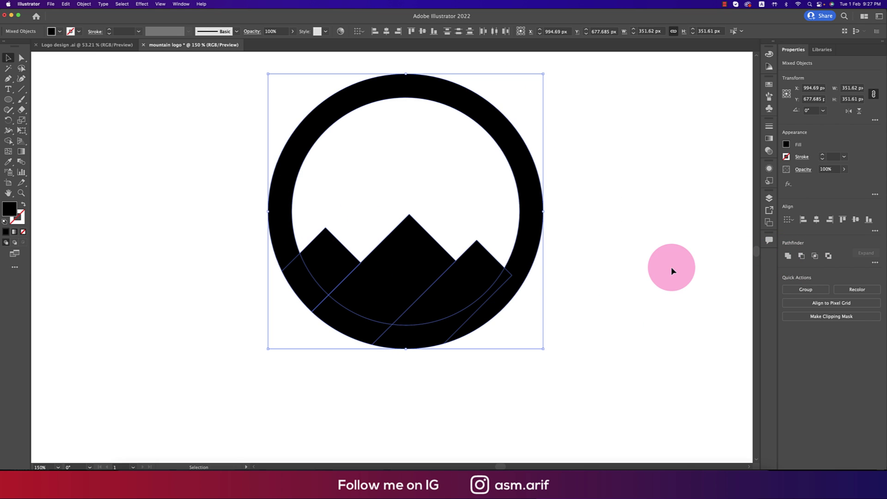
{"action": "left_click", "coordinate": [624, 258]}
{"action": "scroll", "coordinate": [360, 270], "scroll_direction": "up", "scroll_amount": 5}
- Adjust the anchor where the left mountain meets its neighbour
{"action": "left_click", "coordinate": [368, 278]}
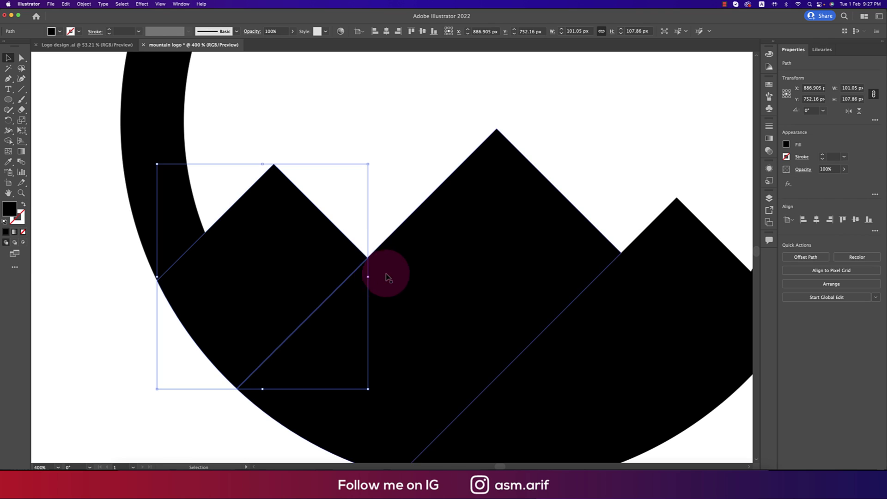
{"action": "left_click", "coordinate": [22, 60]}
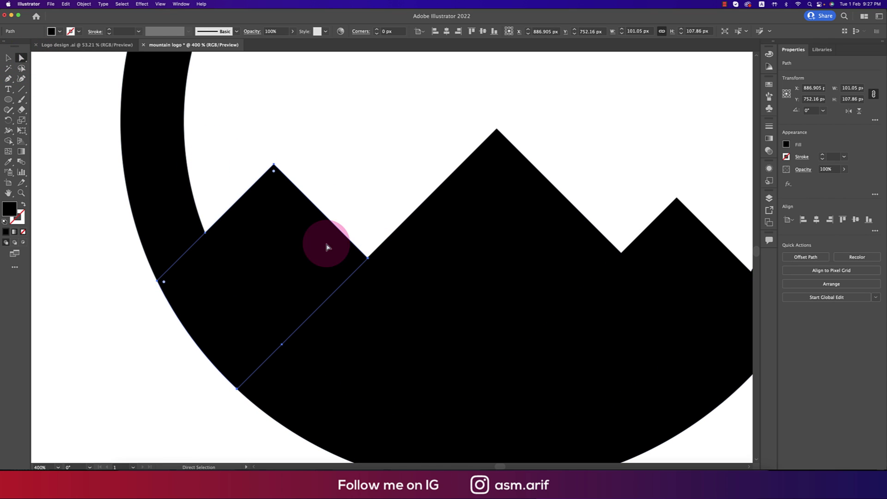
{"action": "left_click", "coordinate": [367, 258]}
{"action": "left_click", "coordinate": [369, 260]}
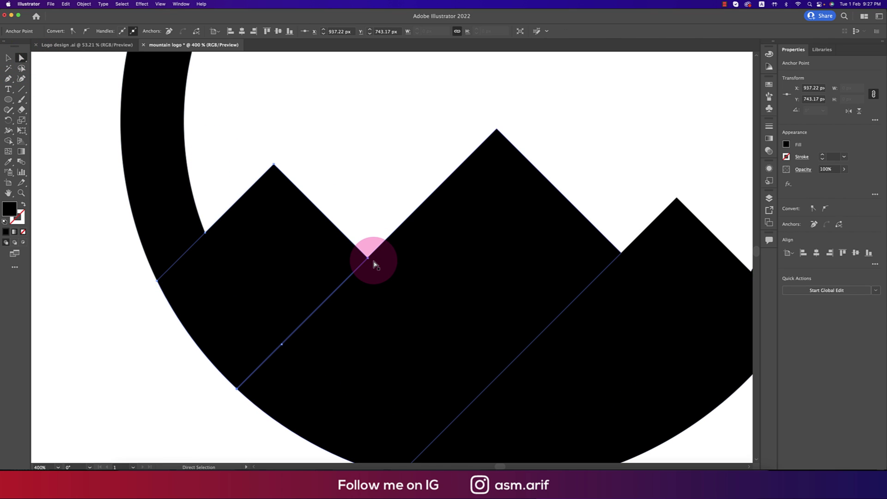
{"action": "key", "text": "super+z"}
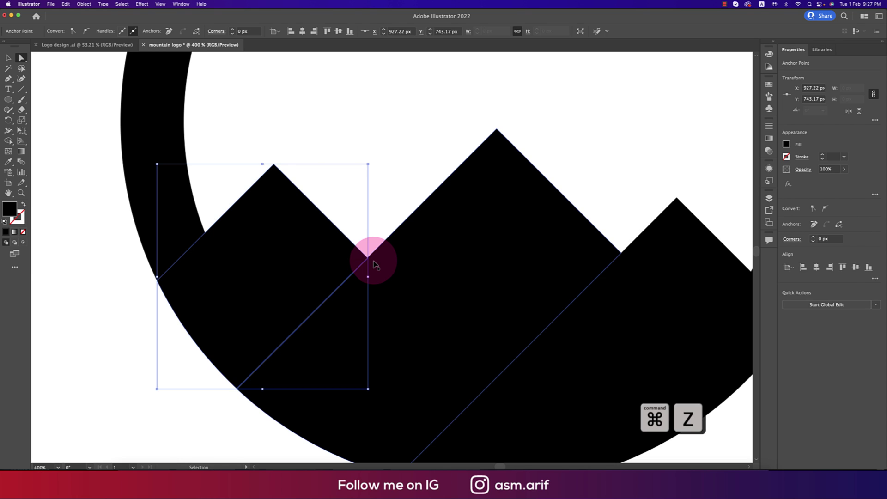
{"action": "scroll", "coordinate": [375, 264], "scroll_direction": "up", "scroll_amount": 4}
{"action": "left_click_drag", "start_coordinate": [368, 259], "coordinate": [371, 257]}
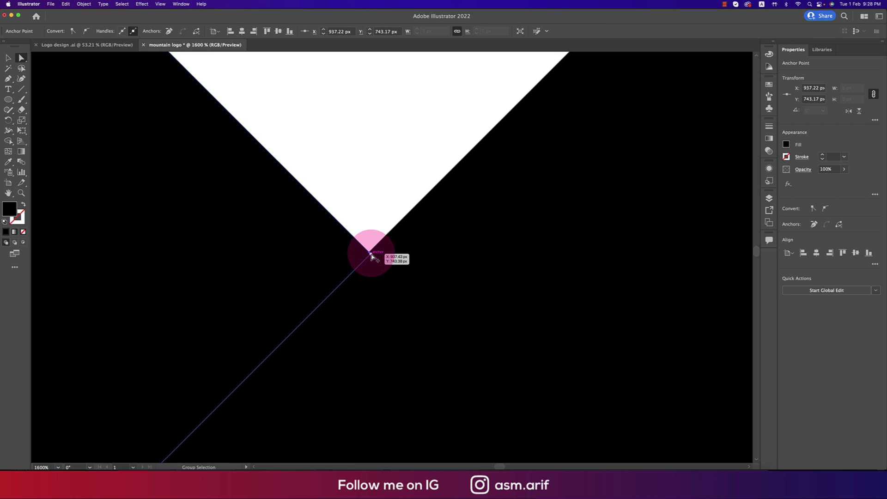
{"action": "scroll", "coordinate": [372, 257], "scroll_direction": "up", "scroll_amount": 5}
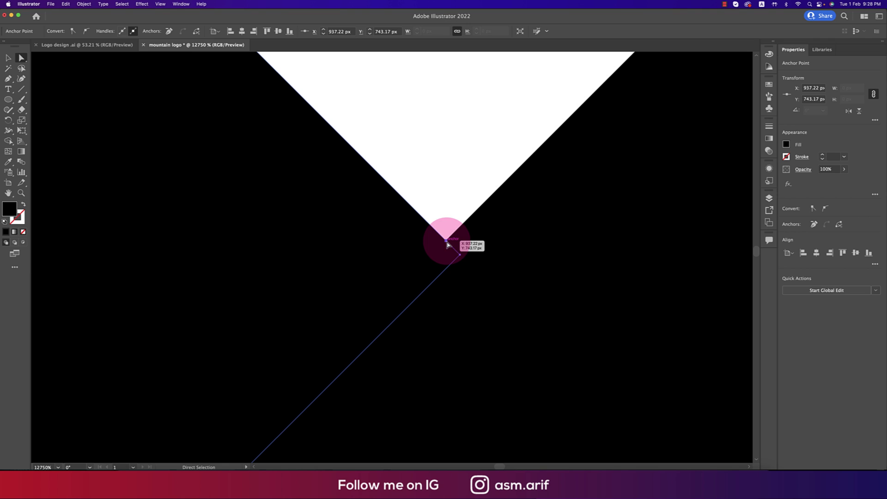
- Simplify the mountain path at the minimum amount
{"action": "right_click", "coordinate": [448, 244]}
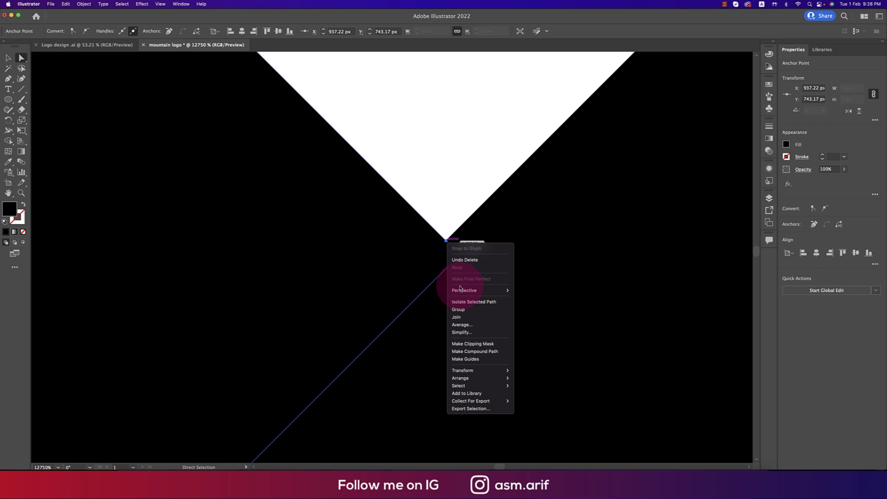
{"action": "left_click", "coordinate": [463, 332]}
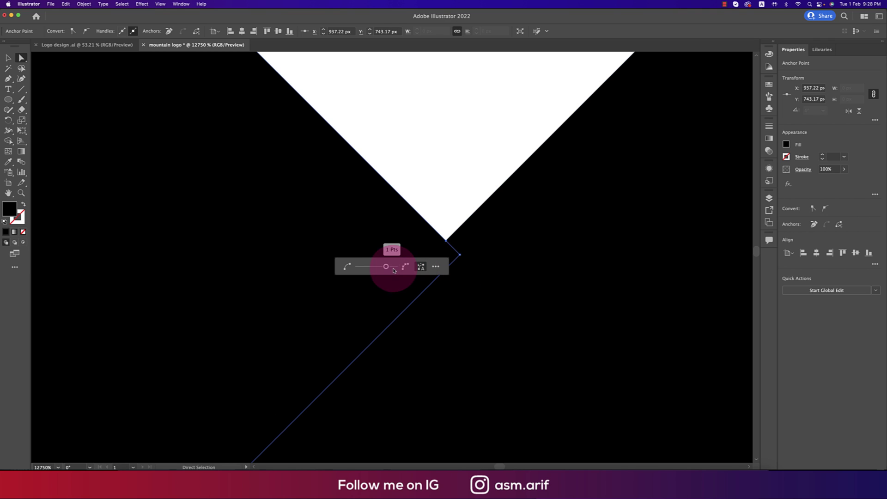
{"action": "left_click_drag", "start_coordinate": [386, 266], "coordinate": [285, 265]}
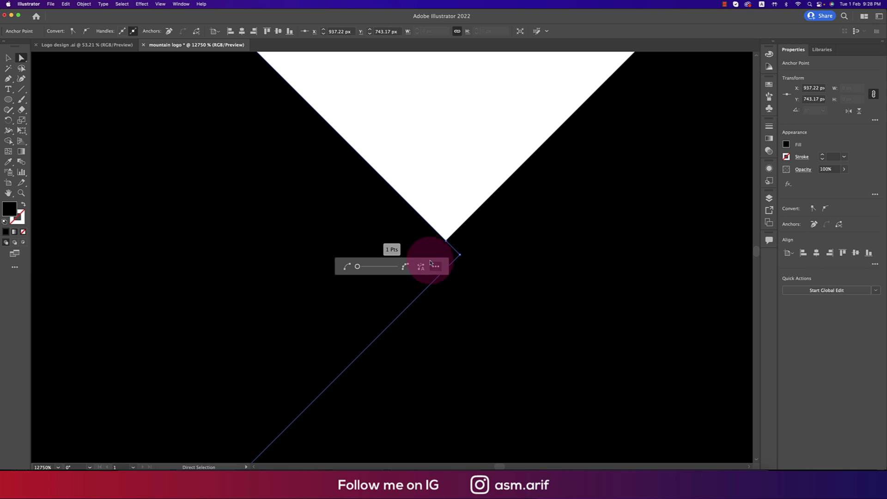
{"action": "left_click", "coordinate": [451, 242]}
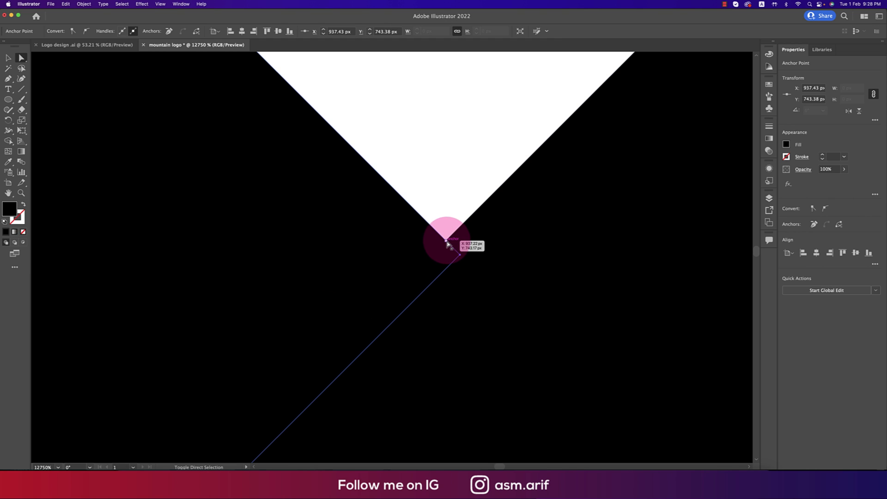
- Move the valley anchors to open thin white gaps between the peaks
{"action": "left_click", "coordinate": [451, 242]}
{"action": "left_click_drag", "start_coordinate": [461, 259], "coordinate": [448, 240]}
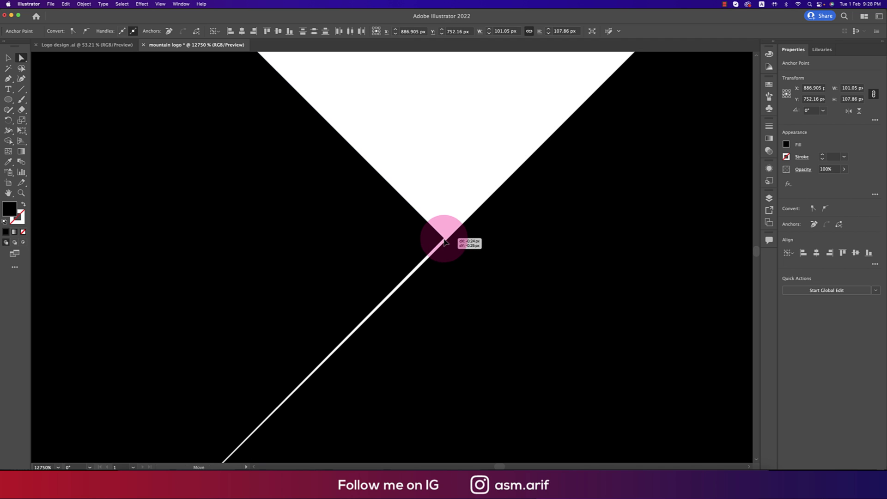
{"action": "key", "text": "super+z"}
{"action": "scroll", "coordinate": [447, 240], "scroll_direction": "down", "scroll_amount": 5}
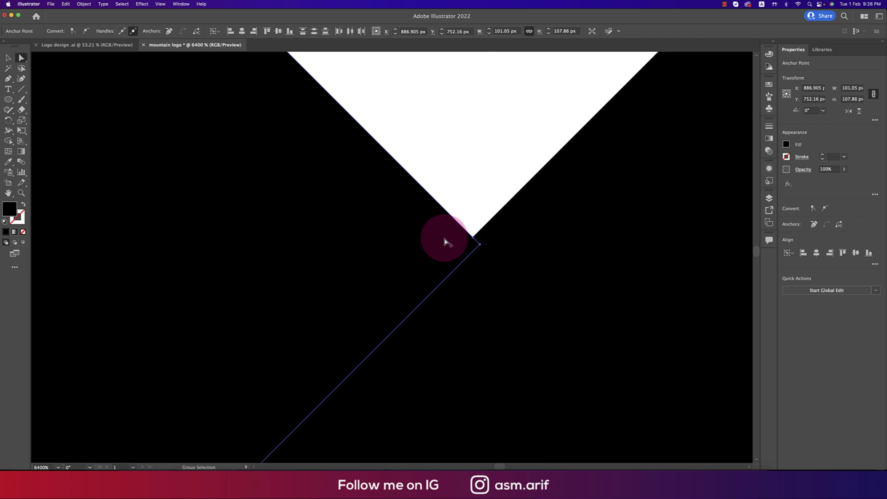
{"action": "scroll", "coordinate": [447, 240], "scroll_direction": "up", "scroll_amount": 3}
{"action": "scroll", "coordinate": [447, 240], "scroll_direction": "down", "scroll_amount": 2}
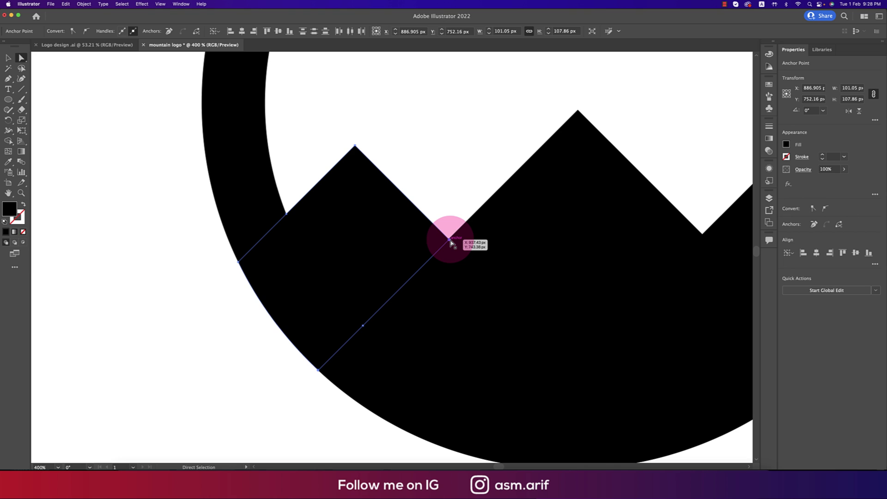
{"action": "left_click_drag", "start_coordinate": [450, 243], "coordinate": [449, 234]}
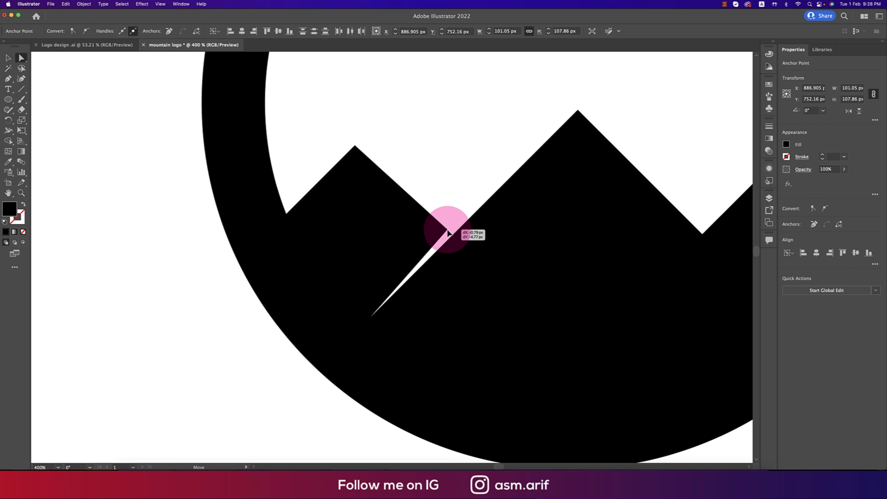
{"action": "scroll", "coordinate": [450, 234], "scroll_direction": "right", "scroll_amount": 5}
{"action": "left_click_drag", "start_coordinate": [562, 243], "coordinate": [557, 240]}
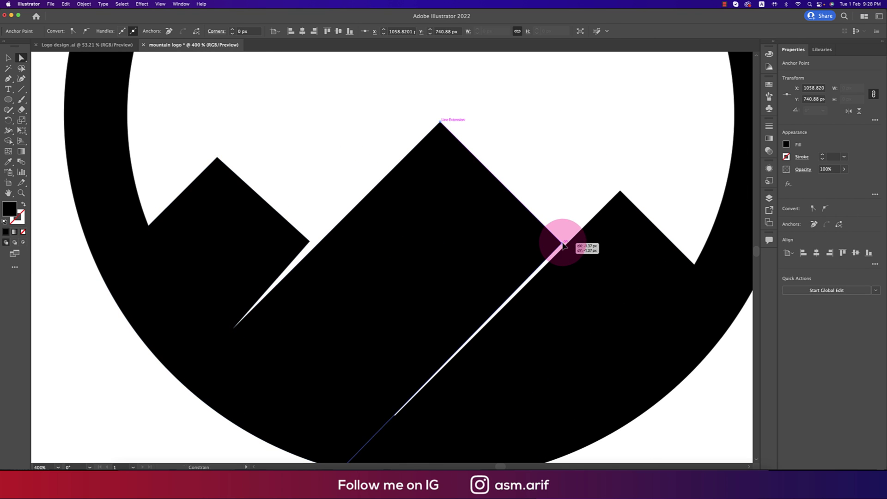
{"action": "scroll", "coordinate": [527, 278], "scroll_direction": "down", "scroll_amount": 2}
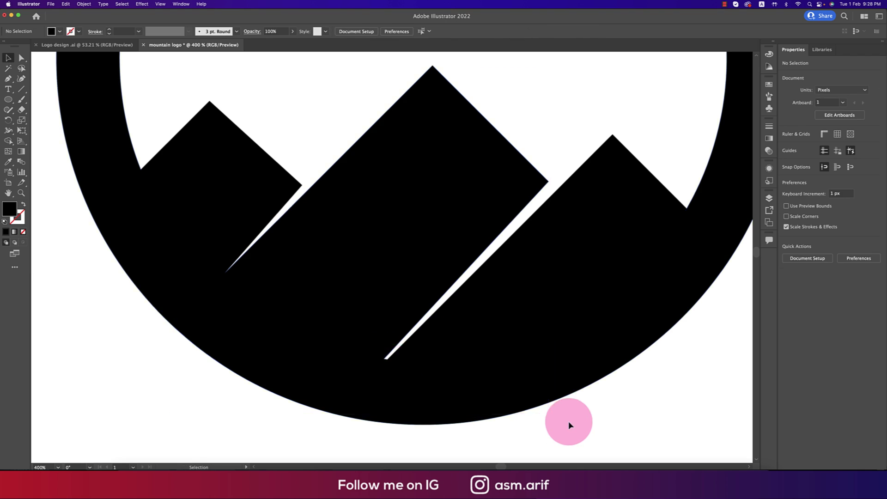
{"action": "scroll", "coordinate": [569, 421], "scroll_direction": "down", "scroll_amount": 3}
{"action": "left_click", "coordinate": [579, 375]}
- Widen the gap beside the middle mountain
{"action": "left_click", "coordinate": [529, 416], "text": "shift"}
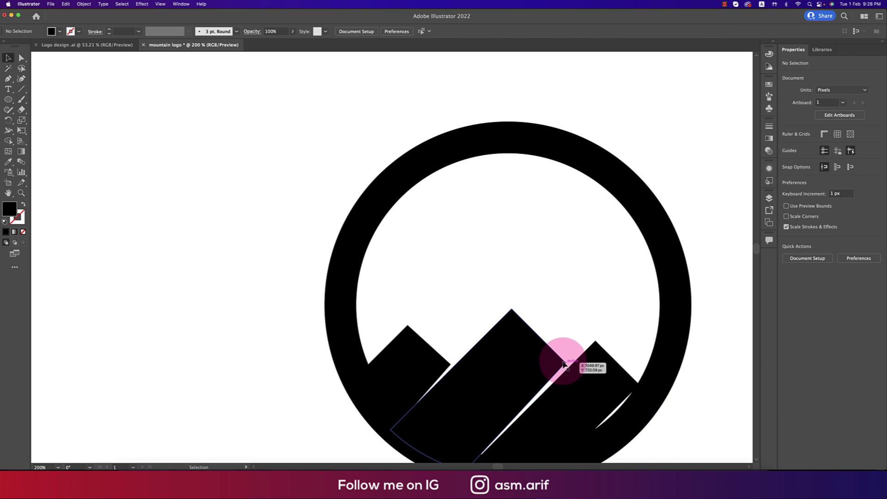
{"action": "key", "text": "super+z"}
{"action": "key", "text": "super+equal"}
{"action": "left_click_drag", "start_coordinate": [566, 368], "coordinate": [569, 370]}
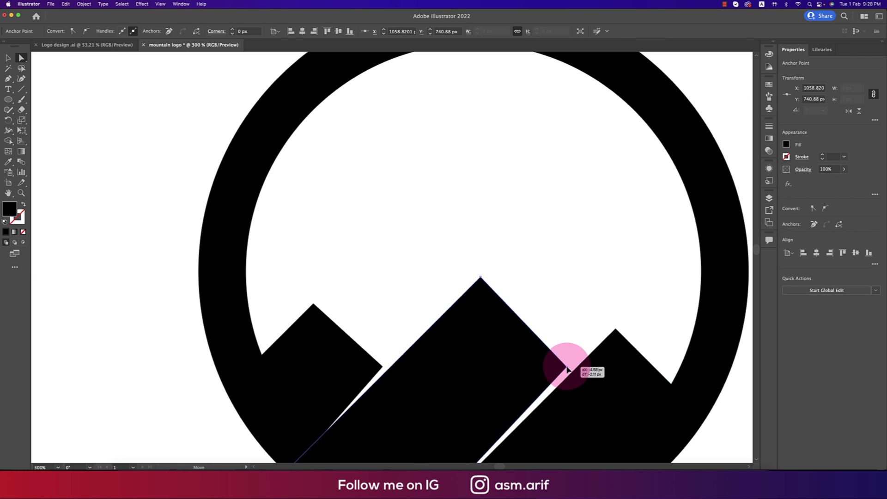
{"action": "key", "text": "super+1"}
- Raise the mountains within the circle and reselect the mountain group
{"action": "left_click", "coordinate": [524, 239]}
{"action": "left_click_drag", "start_coordinate": [523, 239], "coordinate": [535, 235]}
{"action": "left_click", "coordinate": [651, 374]}
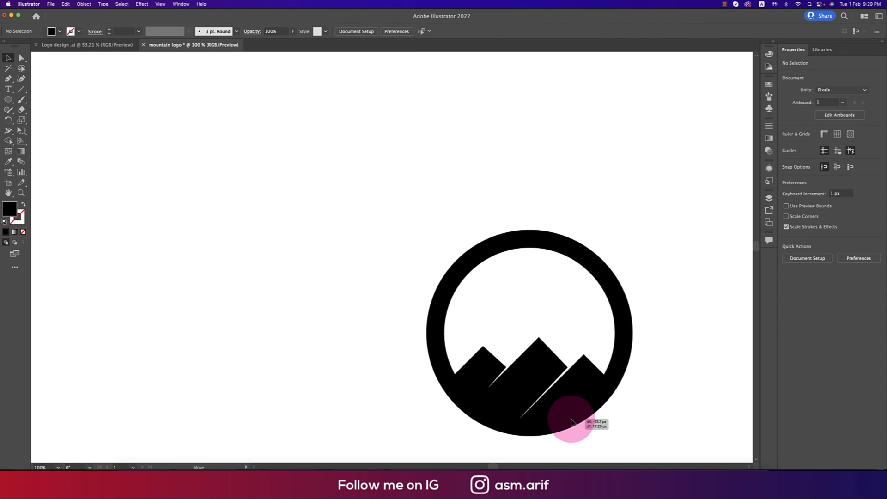
{"action": "left_click_drag", "start_coordinate": [573, 421], "coordinate": [534, 334]}
{"action": "left_click", "coordinate": [569, 388]}
{"action": "key", "text": "super+minus"}
{"action": "key", "text": "super+minus"}
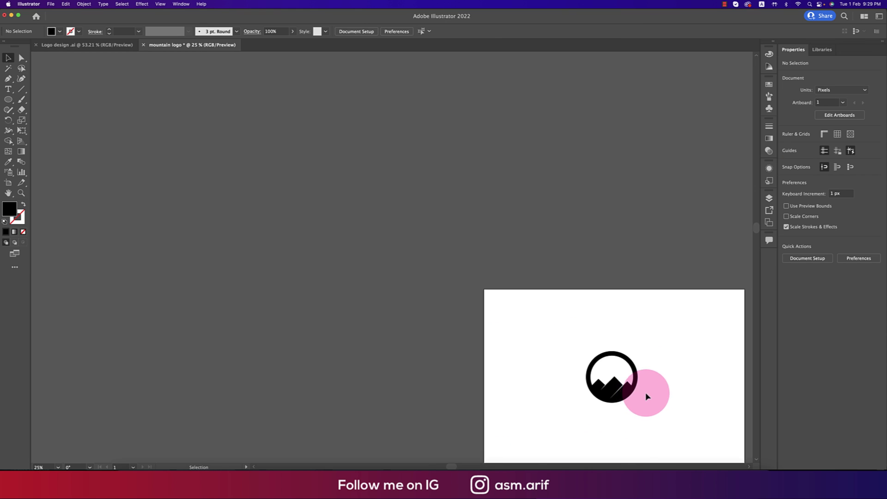
{"action": "scroll", "coordinate": [647, 396], "scroll_direction": "up", "scroll_amount": 3}
{"action": "scroll", "coordinate": [554, 355], "scroll_direction": "down", "scroll_amount": 2}
{"action": "scroll", "coordinate": [554, 356], "scroll_direction": "up", "scroll_amount": 3}
{"action": "left_click", "coordinate": [554, 363]}
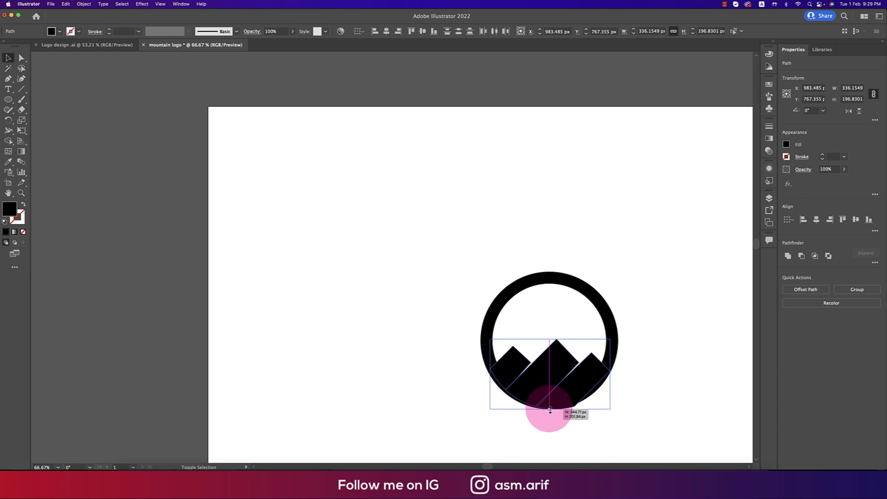
- Resize the mountains to fit the ring and unite them with the circle
{"action": "left_click_drag", "start_coordinate": [550, 411], "coordinate": [550, 405]}
{"action": "left_click_drag", "start_coordinate": [610, 371], "coordinate": [611, 337]}
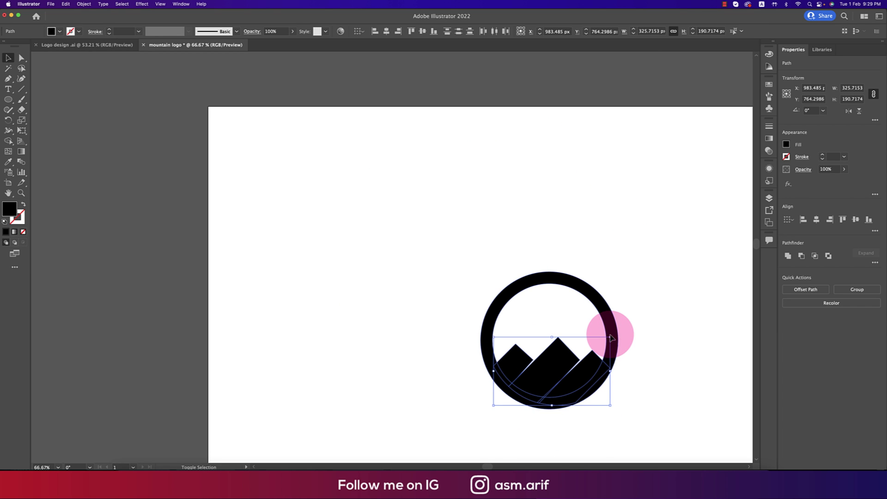
{"action": "left_click_drag", "start_coordinate": [470, 258], "coordinate": [628, 400]}
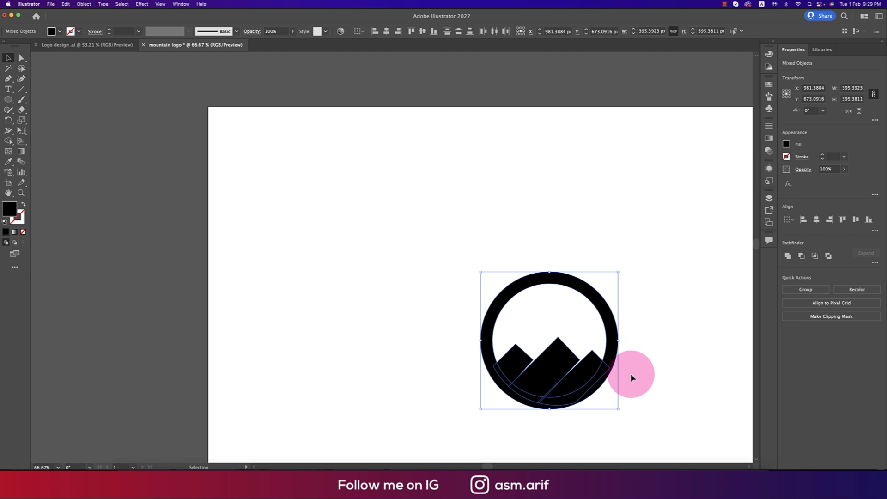
{"action": "left_click", "coordinate": [788, 257]}
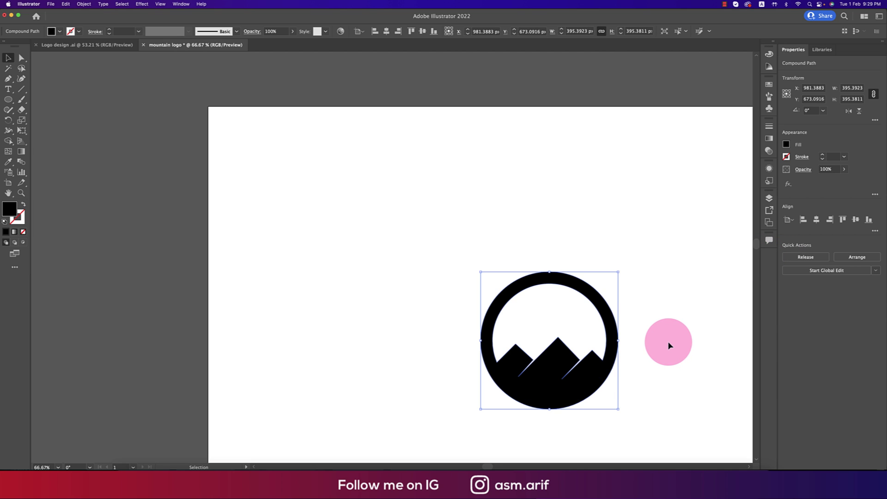
{"action": "scroll", "coordinate": [670, 344], "scroll_direction": "down", "scroll_amount": 3}
- Centre the merged badge horizontally and vertically on the artboard
{"action": "left_click_drag", "start_coordinate": [669, 344], "coordinate": [489, 254]}
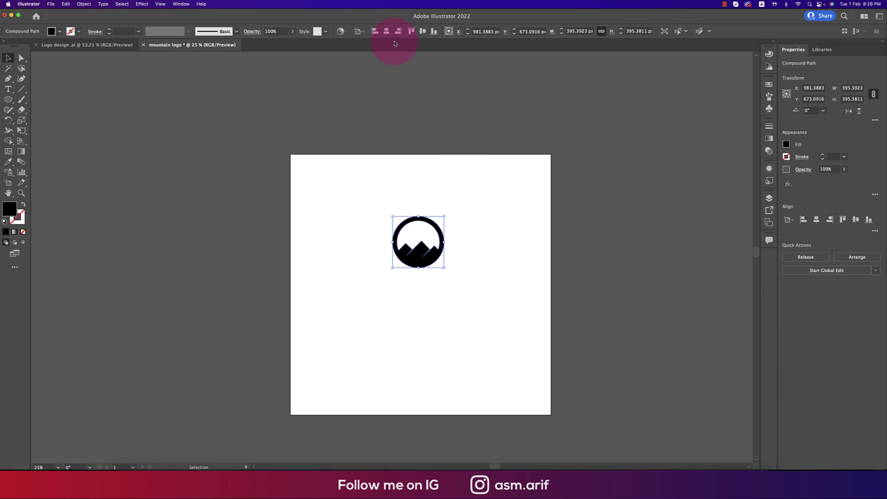
{"action": "left_click", "coordinate": [423, 31]}
{"action": "left_click", "coordinate": [485, 234]}
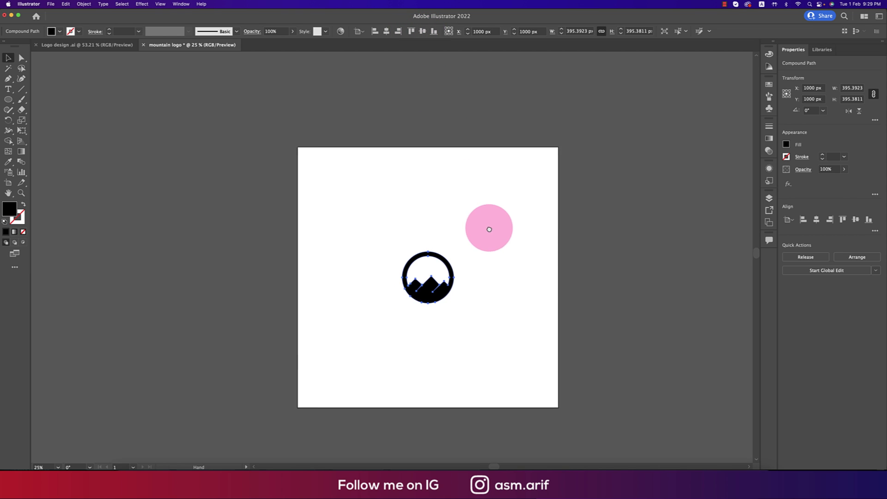
{"action": "scroll", "coordinate": [486, 234], "scroll_direction": "up", "scroll_amount": 3}
- Add the MOUNTAIN text line at 72 pt below the logo and select it
{"action": "left_click", "coordinate": [8, 89]}
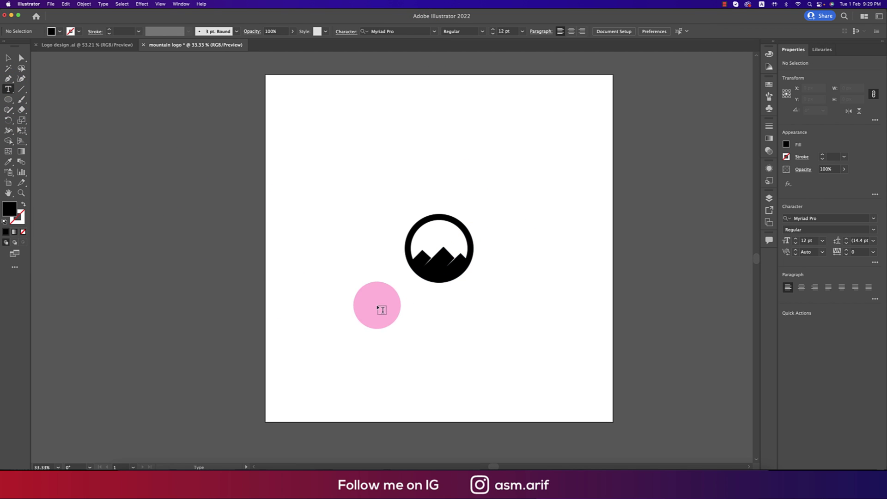
{"action": "left_click", "coordinate": [411, 309]}
{"action": "left_click", "coordinate": [457, 32]}
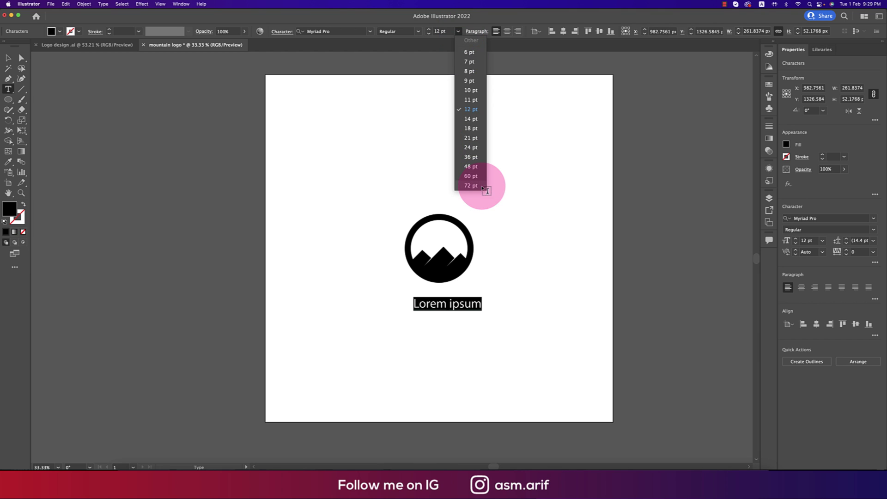
{"action": "left_click", "coordinate": [472, 185]}
{"action": "type", "text": "MOUNTAIN LOGO"}
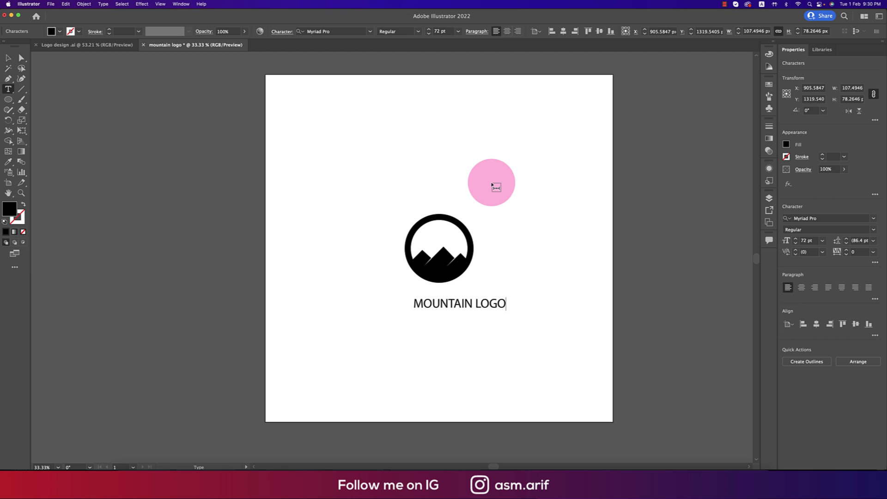
{"action": "left_click_drag", "start_coordinate": [473, 304], "coordinate": [534, 305]}
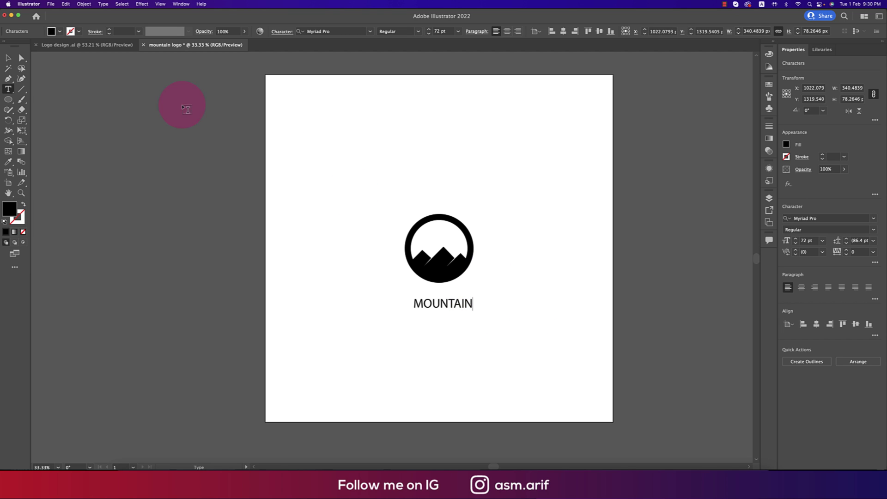
{"action": "left_click", "coordinate": [9, 58]}
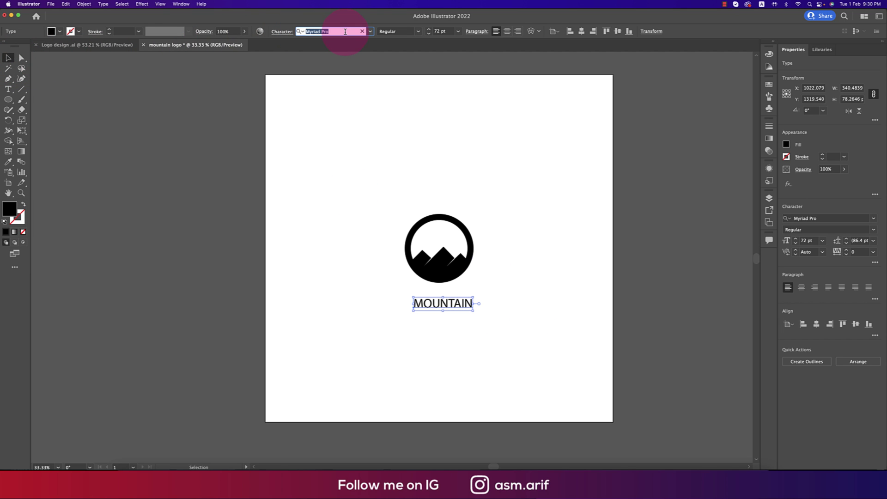
{"action": "type", "text": "pop"}
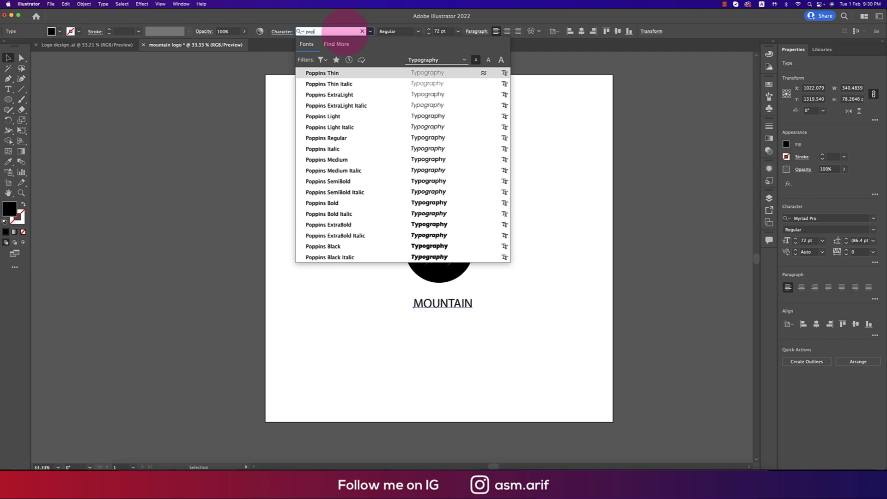
- Set MOUNTAIN in Poppins ExtraBold with tracking 200, centred under the icon
{"action": "left_click", "coordinate": [428, 224]}
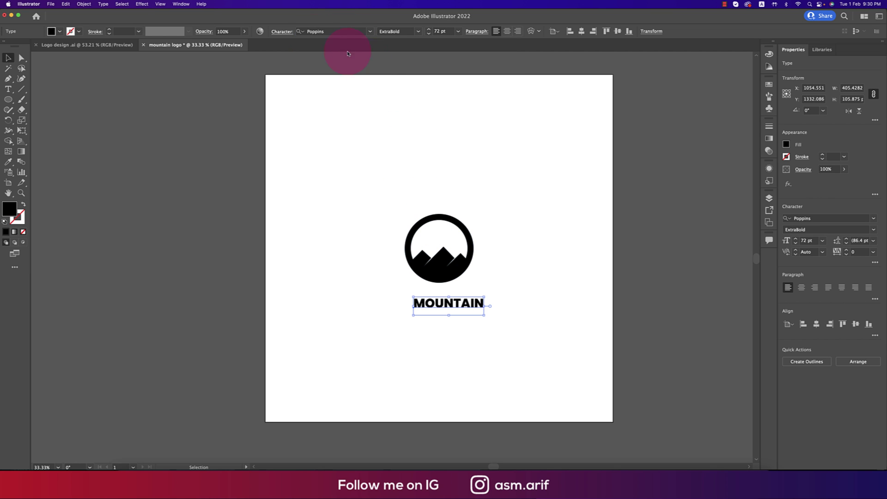
{"action": "left_click", "coordinate": [283, 31]}
{"action": "left_click", "coordinate": [286, 84]}
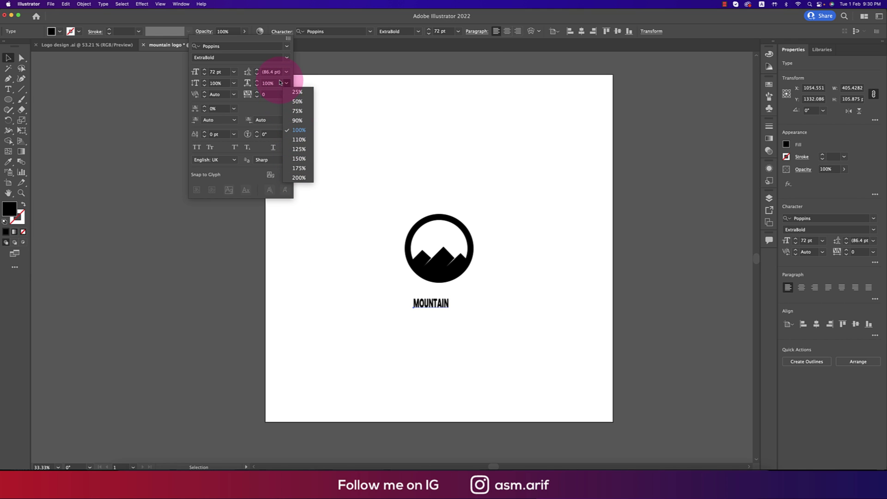
{"action": "left_click", "coordinate": [280, 83]}
{"action": "left_click", "coordinate": [286, 92]}
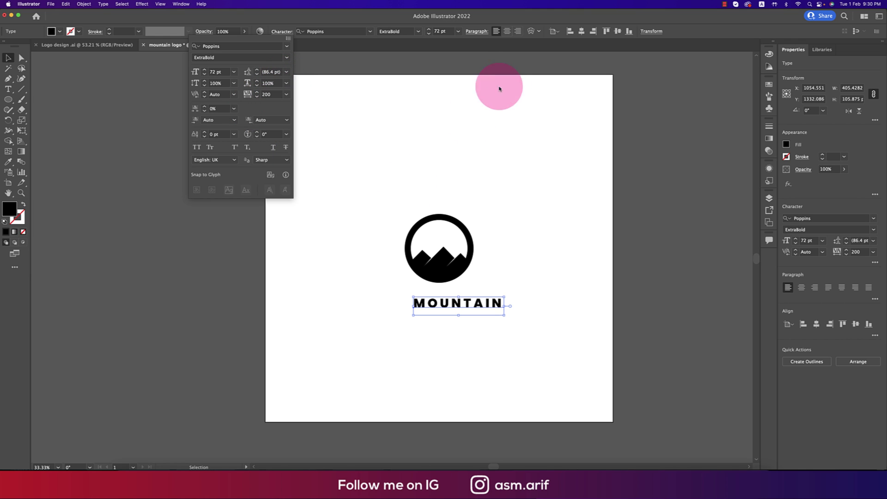
{"action": "left_click", "coordinate": [570, 32]}
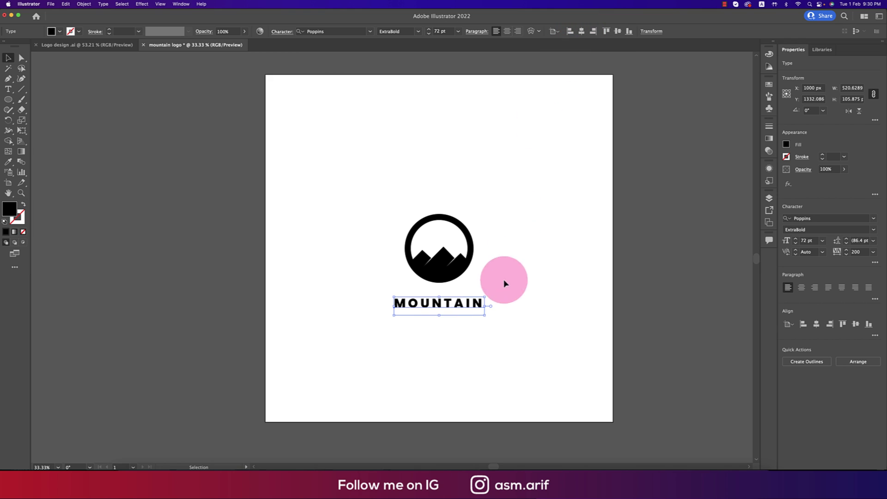
- Duplicate the MOUNTAIN text straight below the wordmark and resize the copy to 45 pt
{"action": "mouse_move", "coordinate": [462, 305]}
{"action": "left_mouse_down"}
{"action": "mouse_move", "coordinate": [465, 332]}
{"action": "mouse_move", "coordinate": [459, 320]}
{"action": "left_mouse_up"}
{"action": "left_click", "coordinate": [464, 334]}
{"action": "key", "text": "super+z"}
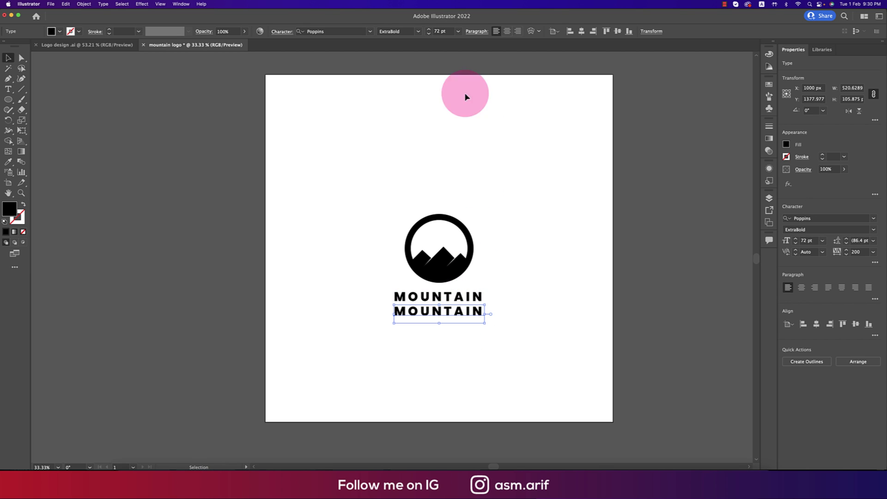
{"action": "left_click", "coordinate": [444, 32]}
{"action": "type", "text": "/1.6"}
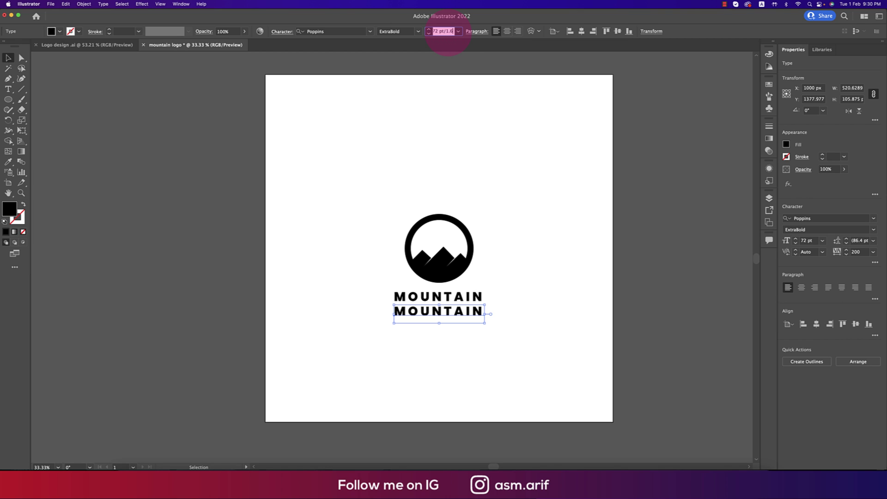
{"action": "type", "text": "45"}
{"action": "key", "text": "Return"}
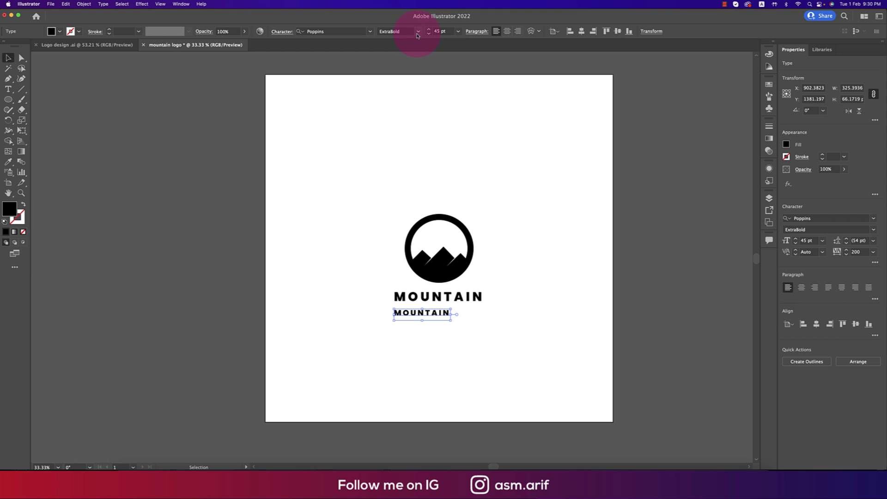
{"action": "left_click", "coordinate": [417, 32]}
- Set the smaller copy to Light weight and centre it under the bold MOUNTAIN
{"action": "left_click", "coordinate": [393, 79]}
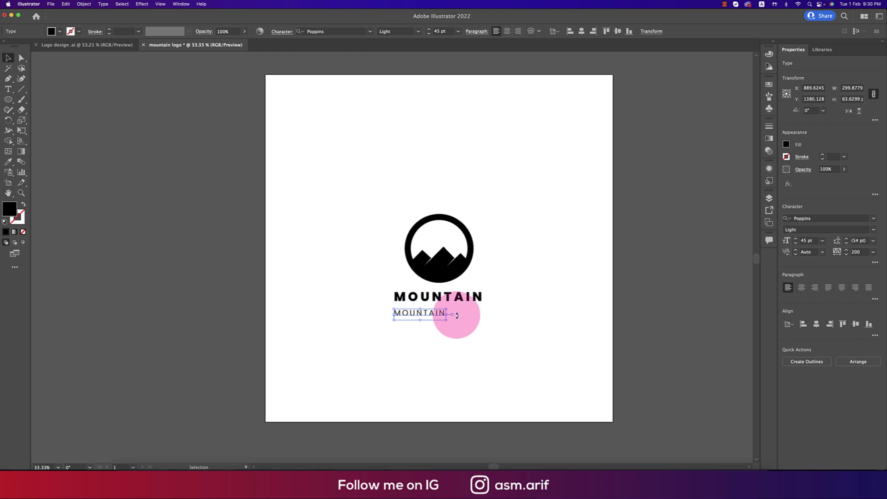
{"action": "left_click", "coordinate": [458, 304], "text": "shift"}
{"action": "left_click", "coordinate": [563, 31]}
{"action": "left_click", "coordinate": [477, 327]}
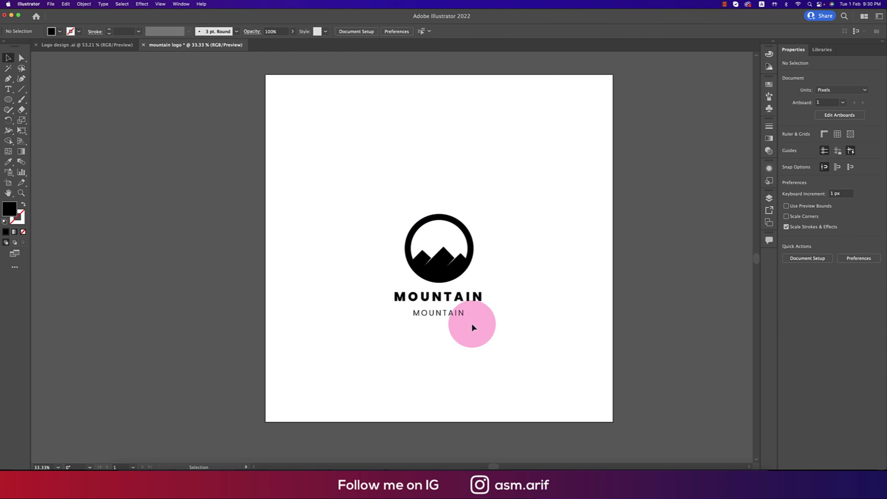
- Retype the smaller line to read LOGO DESIGN
{"action": "double_click", "coordinate": [451, 314]}
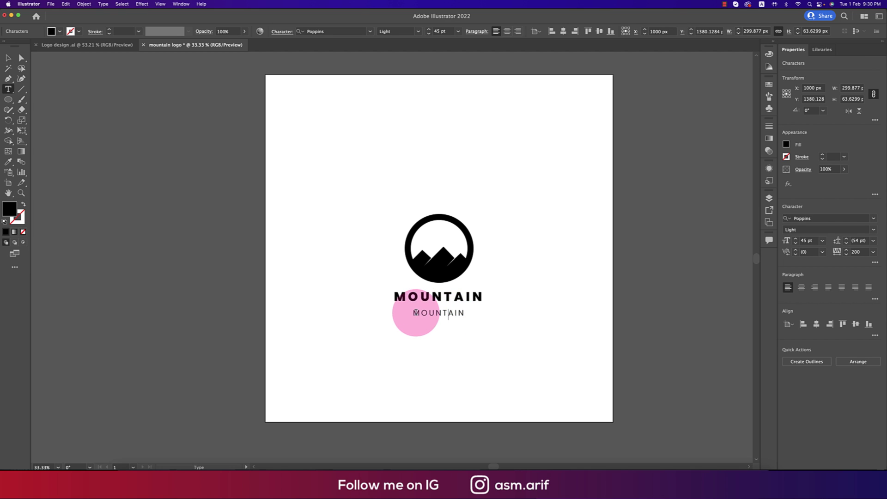
{"action": "left_click_drag", "start_coordinate": [415, 313], "coordinate": [474, 316]}
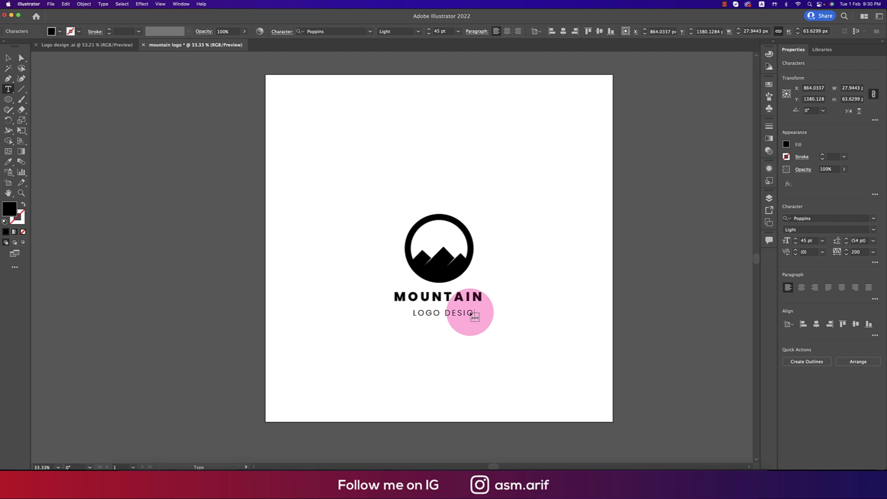
{"action": "left_click", "coordinate": [9, 58]}
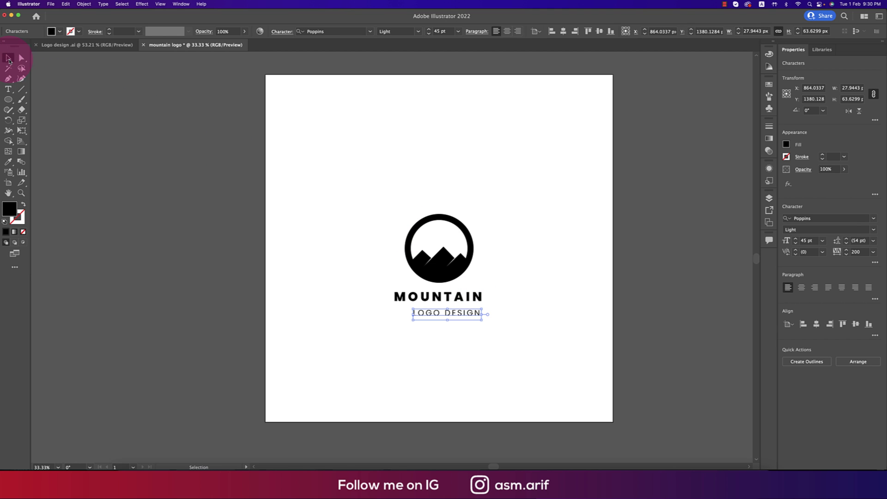
- Align and group the badge with both text lines, centred on the artboard
{"action": "left_click_drag", "start_coordinate": [315, 195], "coordinate": [536, 343]}
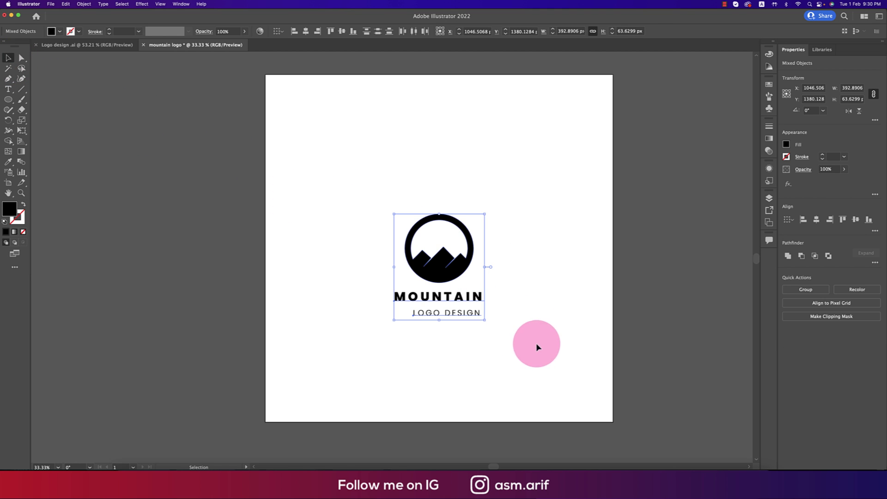
{"action": "left_click", "coordinate": [317, 31]}
{"action": "key", "text": "super+g"}
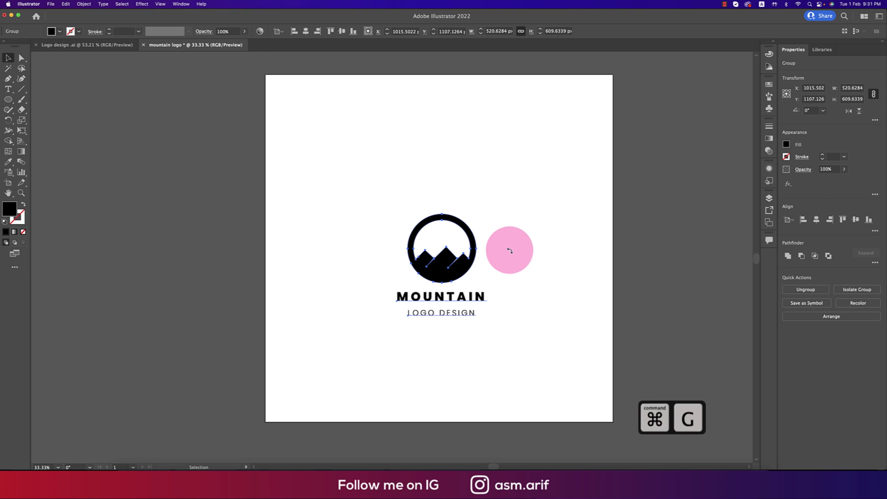
{"action": "left_click", "coordinate": [305, 30]}
{"action": "left_click", "coordinate": [350, 31]}
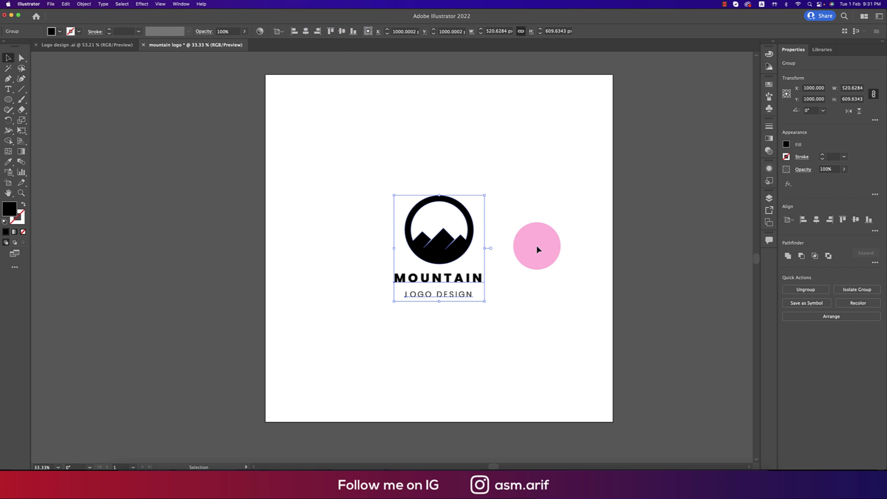
{"action": "left_click", "coordinate": [538, 249]}
{"action": "left_click", "coordinate": [461, 249]}
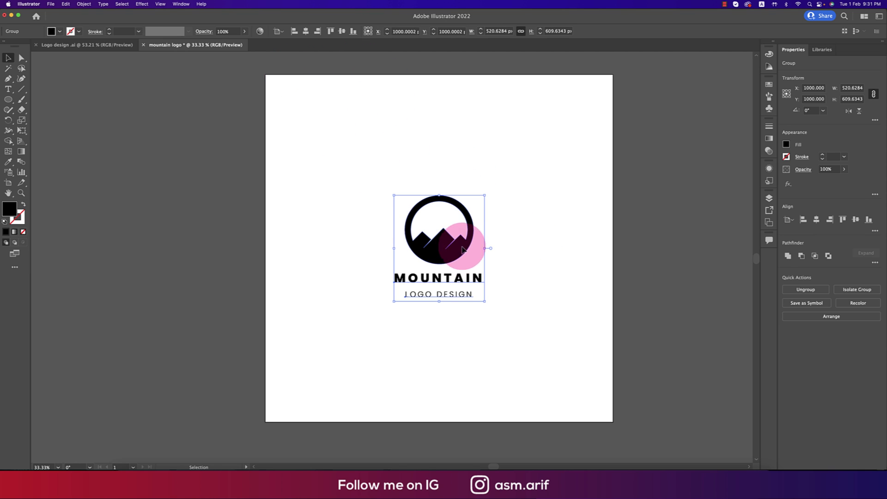
{"action": "left_click", "coordinate": [8, 100]}
{"action": "left_click", "coordinate": [76, 100]}
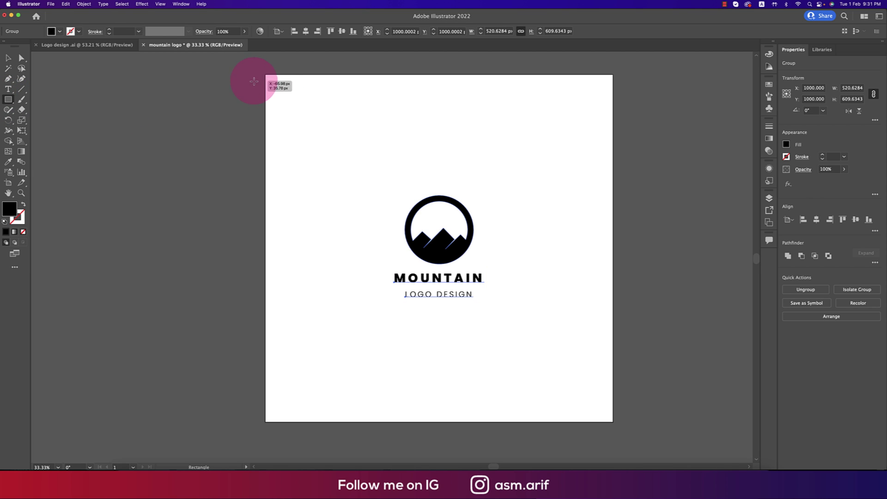
- Draw an artboard-sized orange rectangle and send it behind the logo
{"action": "left_click_drag", "start_coordinate": [265, 74], "coordinate": [611, 420]}
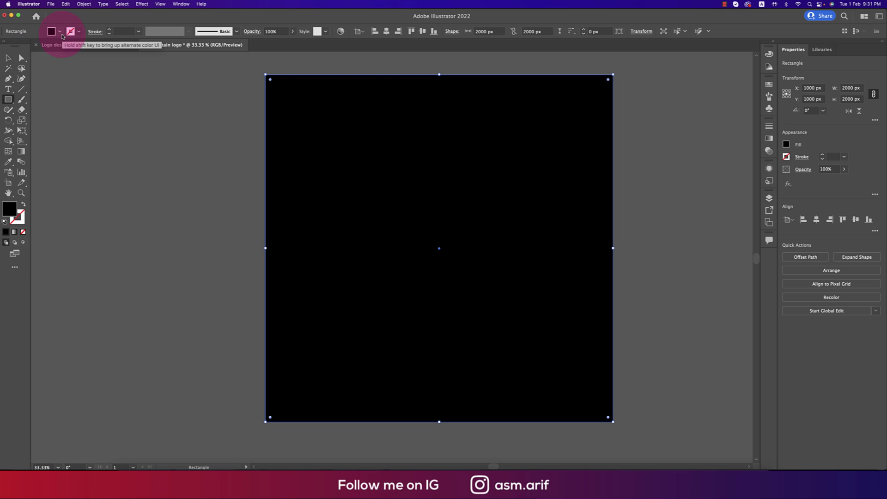
{"action": "left_click", "coordinate": [60, 32]}
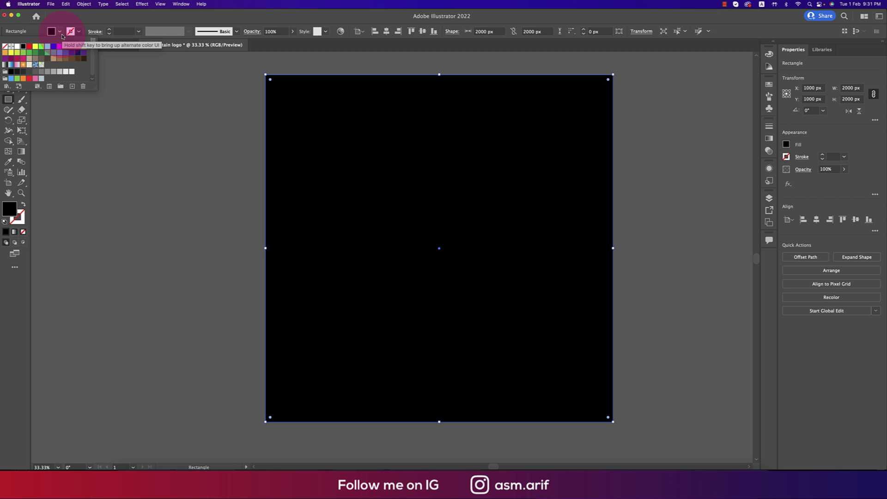
{"action": "left_click", "coordinate": [12, 56]}
{"action": "key", "text": "super+bracketleft"}
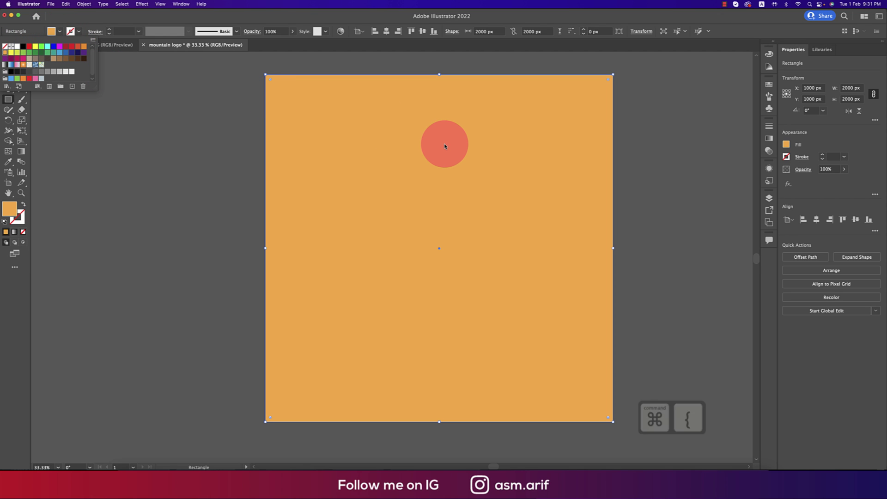
{"action": "key", "text": "super+bracketleft"}
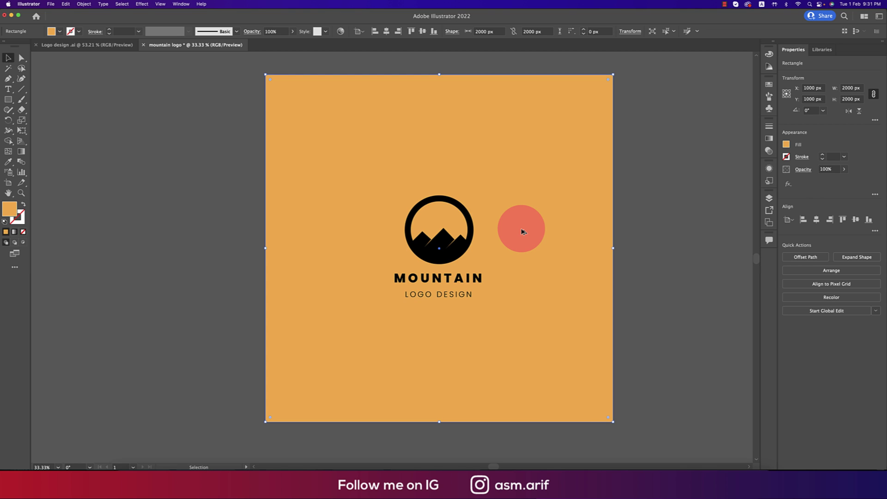
- Copy the mountain ring icon out of the logo group and paste a duplicate
{"action": "left_click_drag", "start_coordinate": [492, 243], "coordinate": [510, 242]}
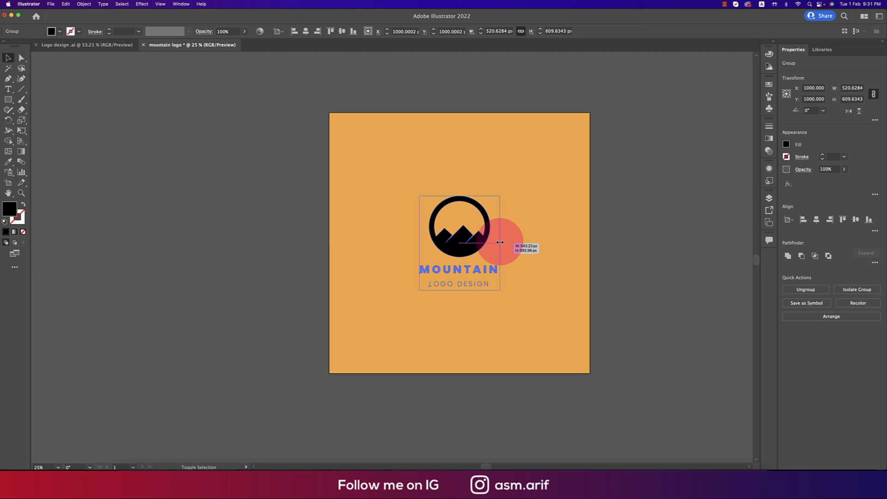
{"action": "left_click", "coordinate": [617, 271]}
{"action": "double_click", "coordinate": [476, 246]}
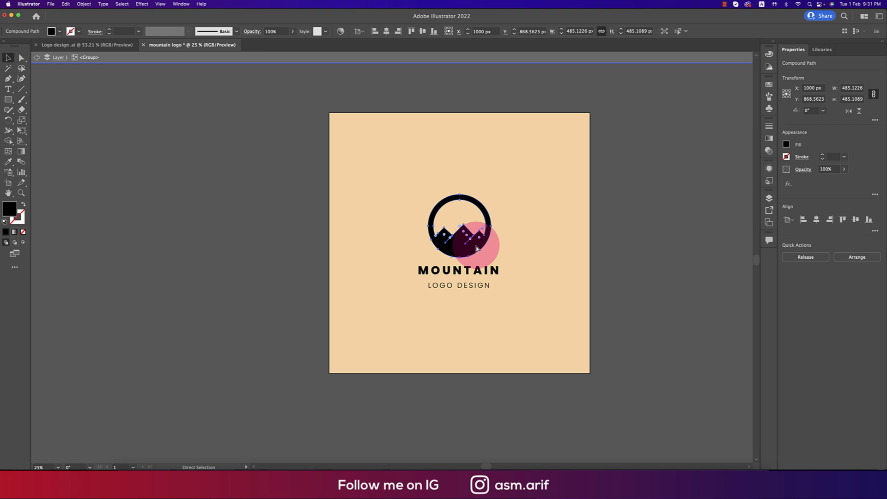
{"action": "key", "text": "super+c"}
{"action": "key", "text": "Escape"}
{"action": "key", "text": "super+v"}
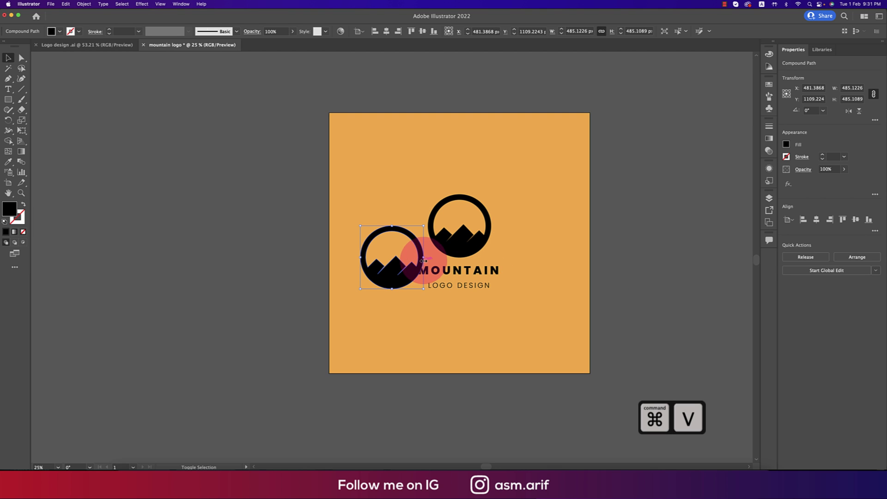
- Enlarge the pasted ring toward the right edge and make it nearly transparent
{"action": "left_click_drag", "start_coordinate": [422, 288], "coordinate": [527, 327]}
{"action": "mouse_move", "coordinate": [485, 278]}
{"action": "left_mouse_down"}
{"action": "mouse_move", "coordinate": [622, 309]}
{"action": "mouse_move", "coordinate": [614, 194]}
{"action": "left_mouse_up"}
{"action": "left_click_drag", "start_coordinate": [588, 238], "coordinate": [628, 375]}
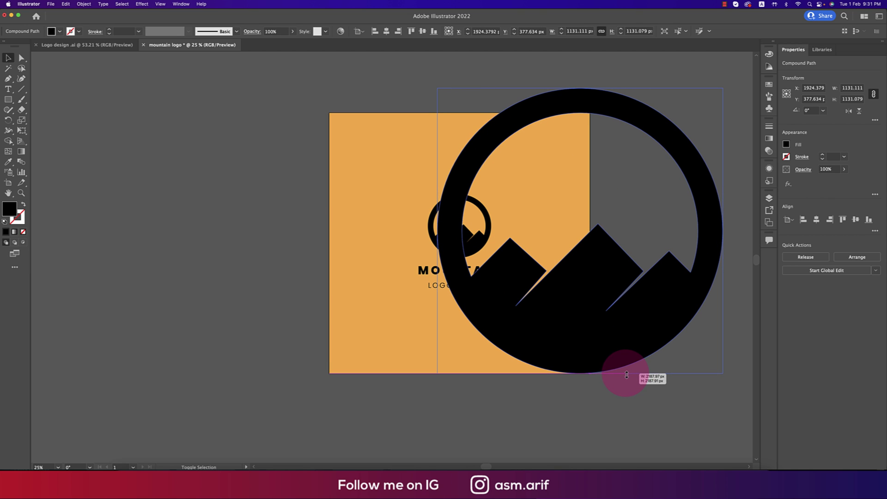
{"action": "left_click_drag", "start_coordinate": [291, 43], "coordinate": [262, 44]}
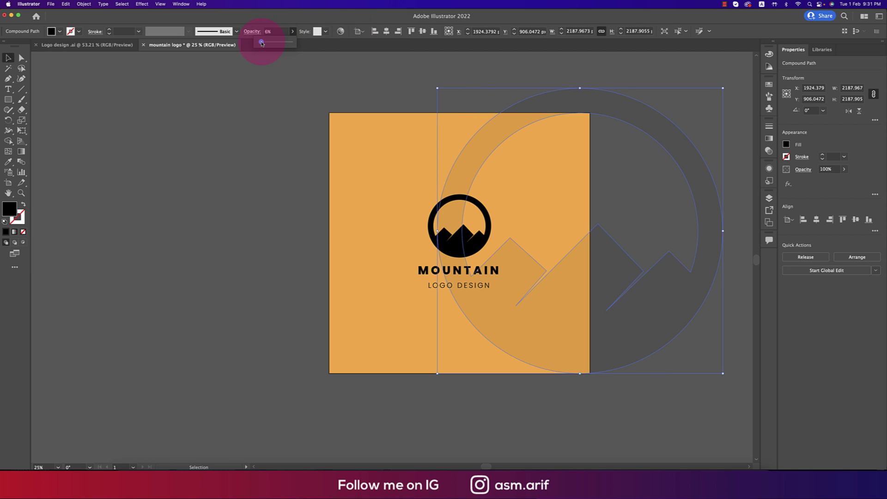
- Send the large faded ring behind the orange square
{"action": "left_click", "coordinate": [285, 90]}
{"action": "key", "text": "a"}
{"action": "left_click", "coordinate": [499, 138]}
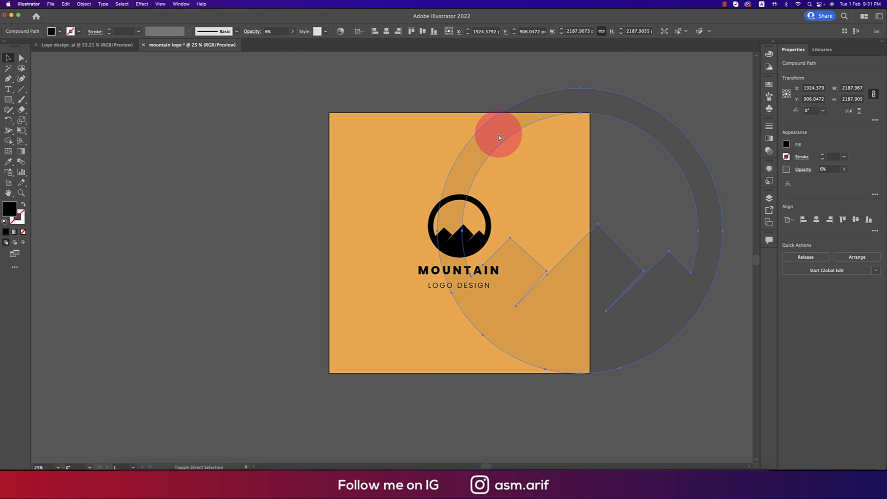
{"action": "key", "text": "super+bracketleft"}
- Paste a copy of the orange square in front and select it with the faded ring
{"action": "left_click", "coordinate": [406, 143]}
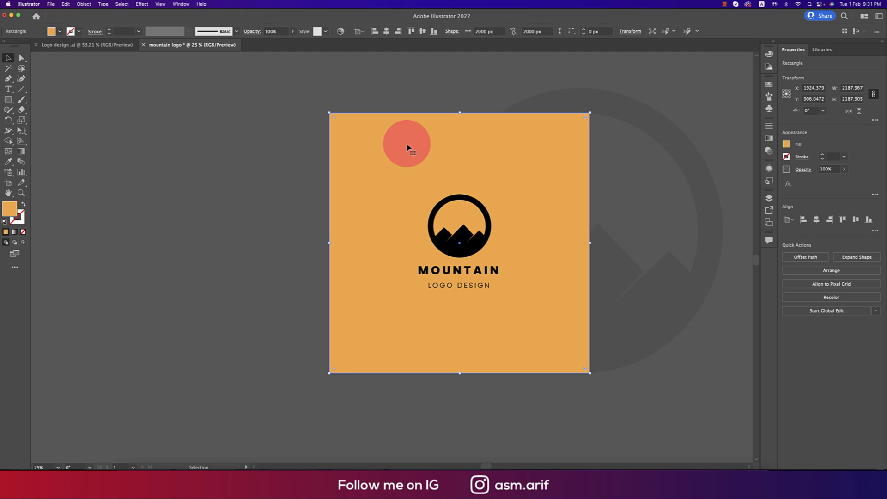
{"action": "left_click", "coordinate": [464, 156]}
{"action": "key", "text": "super+f"}
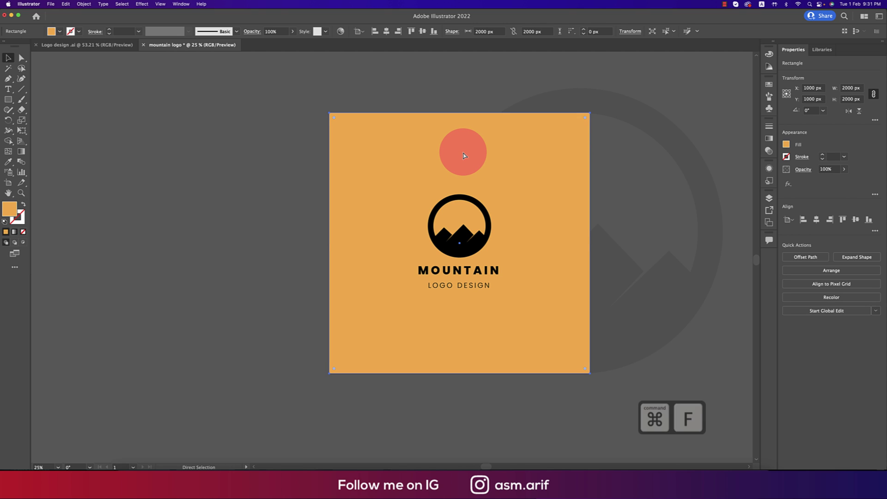
{"action": "left_click_drag", "start_coordinate": [464, 156], "coordinate": [564, 159]}
{"action": "left_click", "coordinate": [644, 119], "text": "shift"}
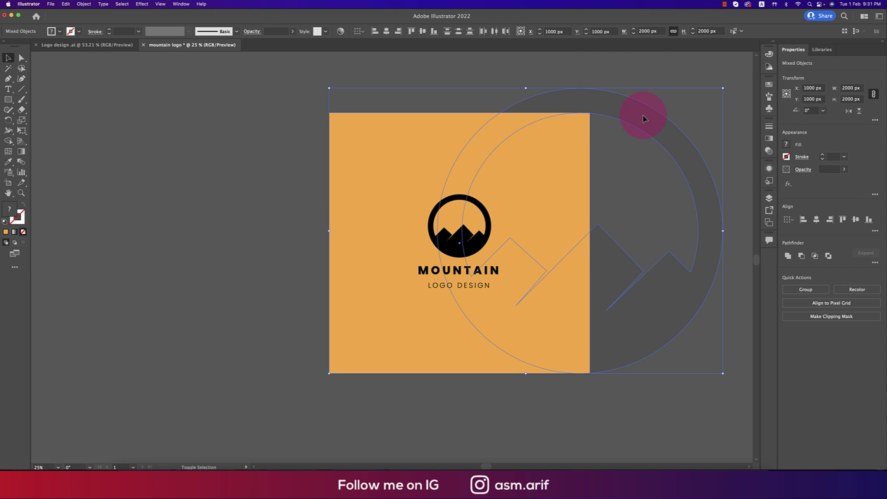
{"action": "right_click", "coordinate": [580, 144]}
- Clip the faded ring to the square and send the orange square behind it
{"action": "left_click", "coordinate": [605, 212]}
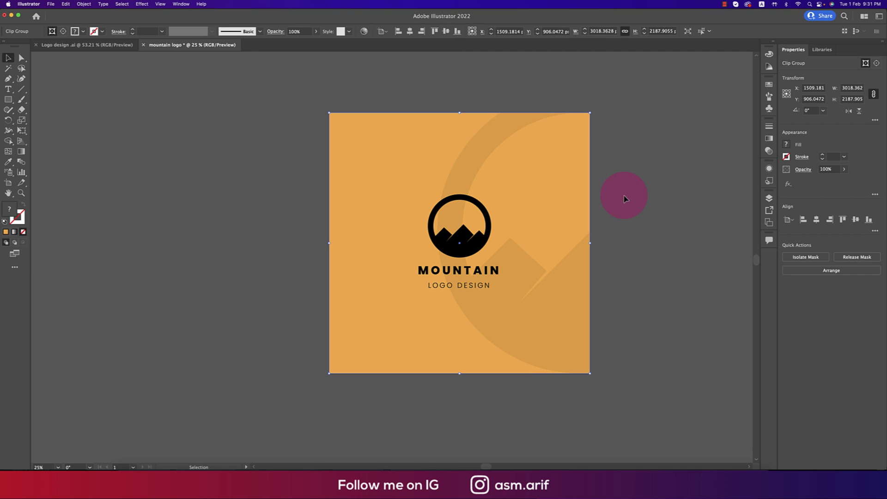
{"action": "key", "text": "super+bracketleft"}
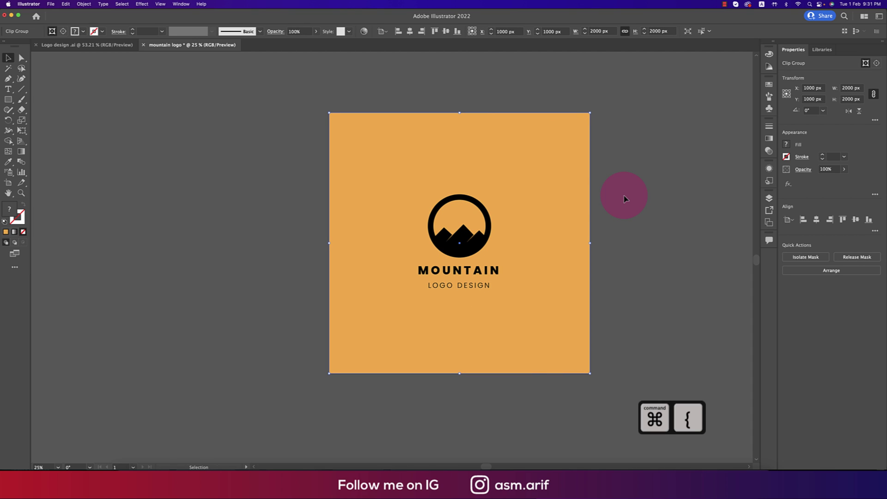
{"action": "left_click", "coordinate": [571, 201]}
{"action": "key", "text": "super+bracketleft"}
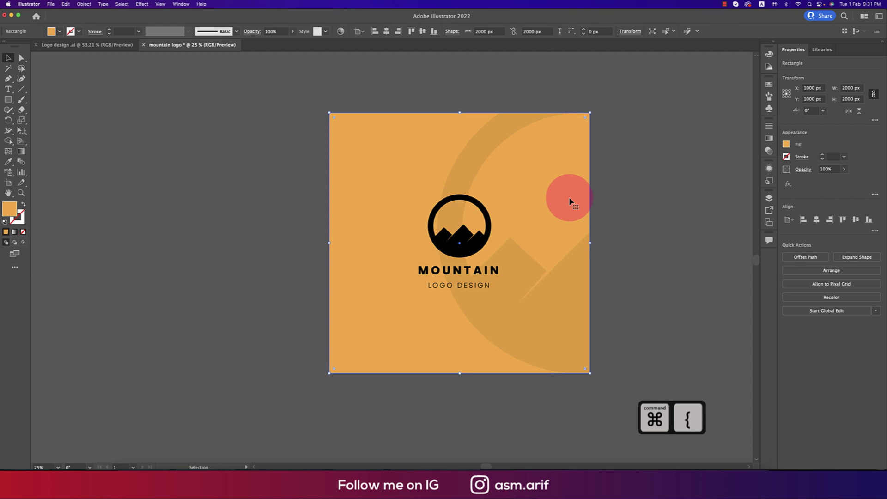
{"action": "left_click", "coordinate": [645, 208]}
{"action": "scroll", "coordinate": [645, 208], "scroll_direction": "down", "scroll_amount": 5}
{"action": "scroll", "coordinate": [645, 208], "scroll_direction": "up", "scroll_amount": 2}
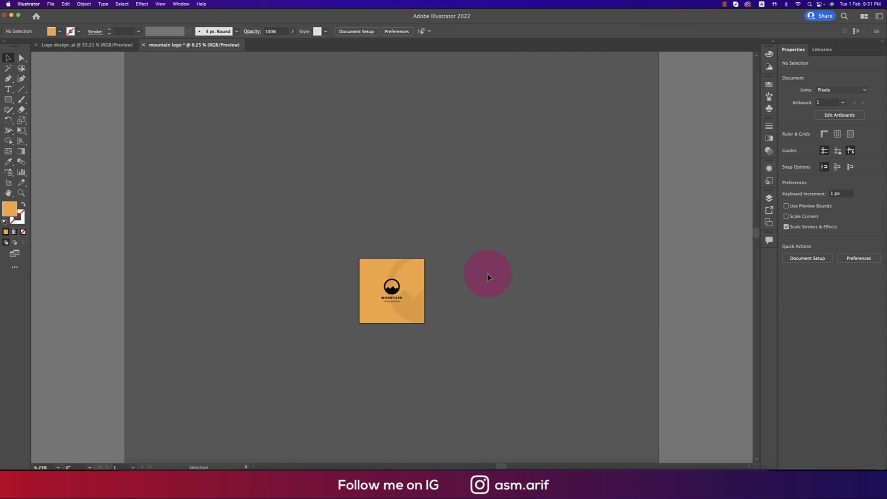
{"action": "scroll", "coordinate": [488, 278], "scroll_direction": "up", "scroll_amount": 3}
{"action": "scroll", "coordinate": [569, 187], "scroll_direction": "up", "scroll_amount": 2}
- Move the faded ring and mountains lower inside the clip group
{"action": "left_click", "coordinate": [503, 285]}
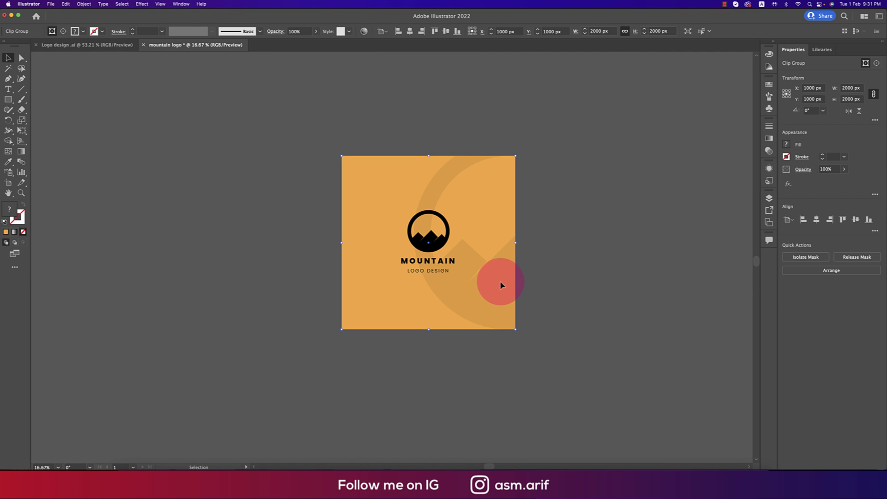
{"action": "double_click", "coordinate": [502, 285]}
{"action": "left_click_drag", "start_coordinate": [478, 292], "coordinate": [488, 338]}
{"action": "double_click", "coordinate": [575, 190]}
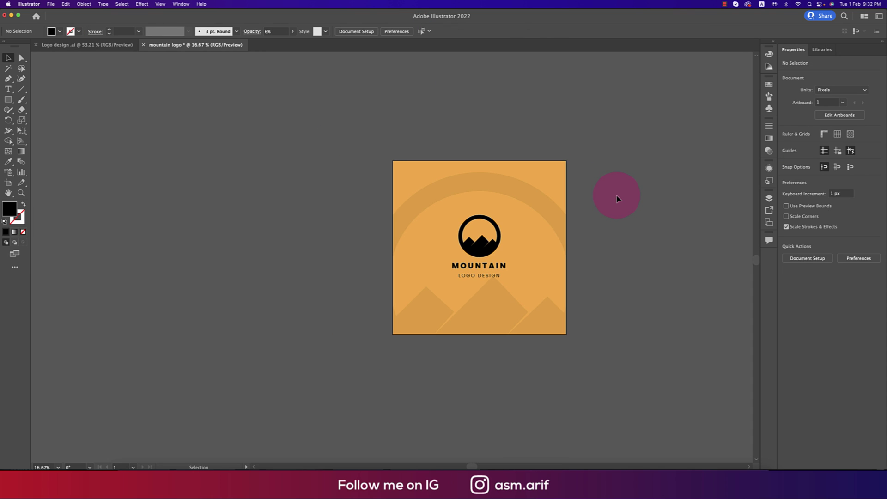
{"action": "scroll", "coordinate": [618, 199], "scroll_direction": "up", "scroll_amount": 1}
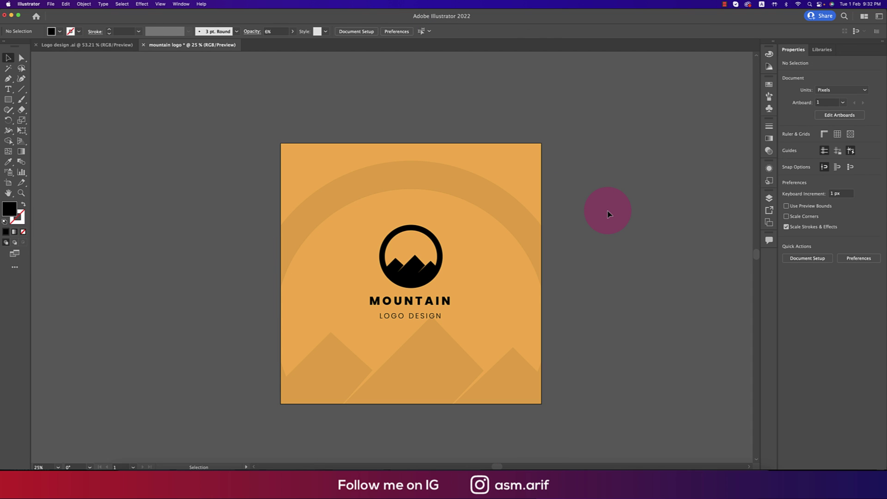
- Delete the faded background shapes, leaving the logo on plain orange
{"action": "left_click", "coordinate": [526, 220]}
{"action": "key", "text": "Delete"}
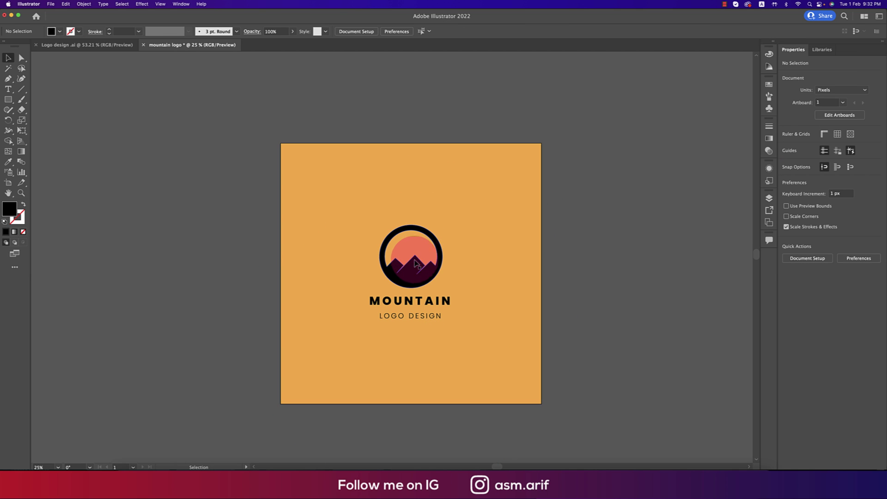
{"action": "left_click", "coordinate": [416, 258]}
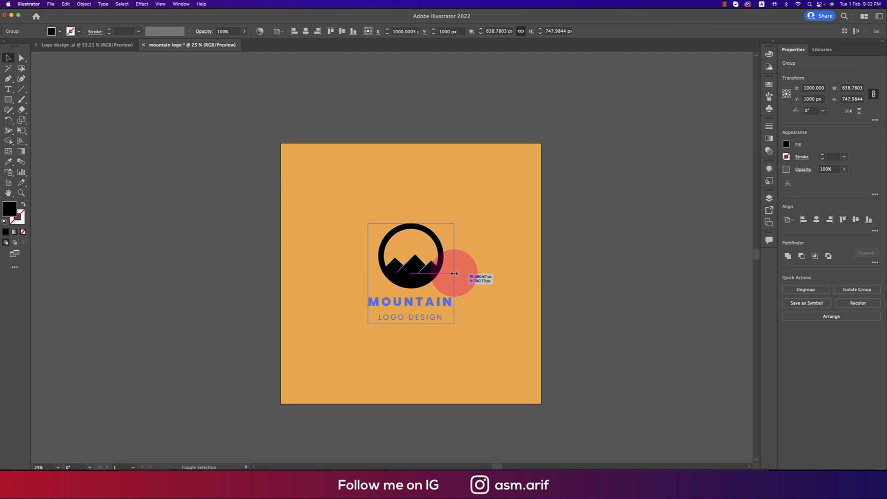
{"action": "left_click", "coordinate": [583, 274]}
{"action": "scroll", "coordinate": [594, 270], "scroll_direction": "down", "scroll_amount": 1}
- Duplicate the artboard to the right of the original
{"action": "left_click_drag", "start_coordinate": [595, 270], "coordinate": [459, 256]}
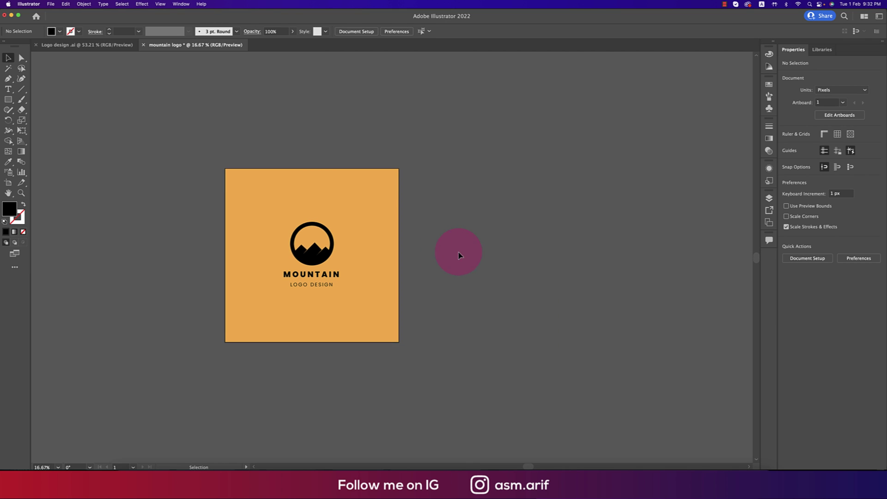
{"action": "left_click", "coordinate": [9, 186]}
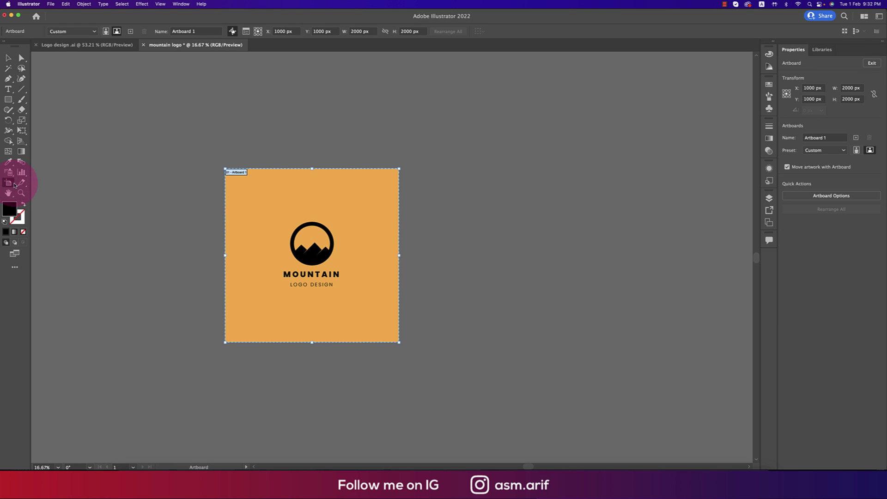
{"action": "left_click_drag", "start_coordinate": [381, 255], "coordinate": [557, 257]}
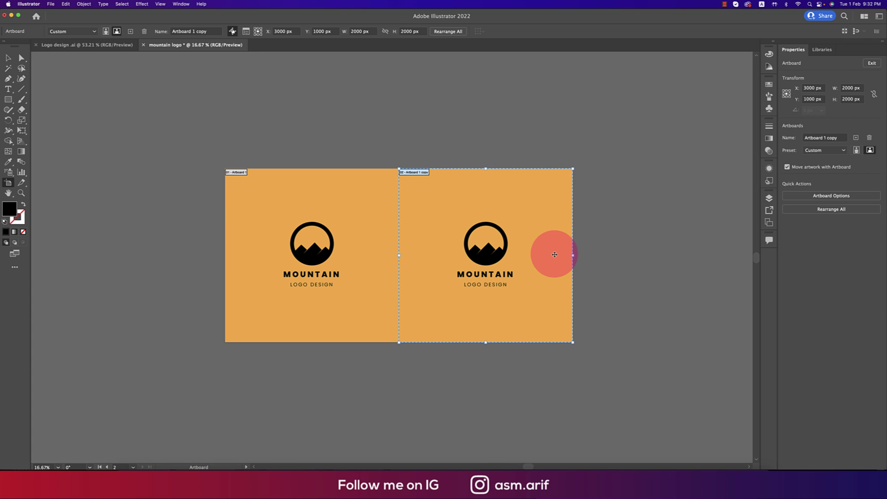
{"action": "key", "text": "Escape"}
- Fill the new artboard's background square with near-black
{"action": "left_click", "coordinate": [562, 249]}
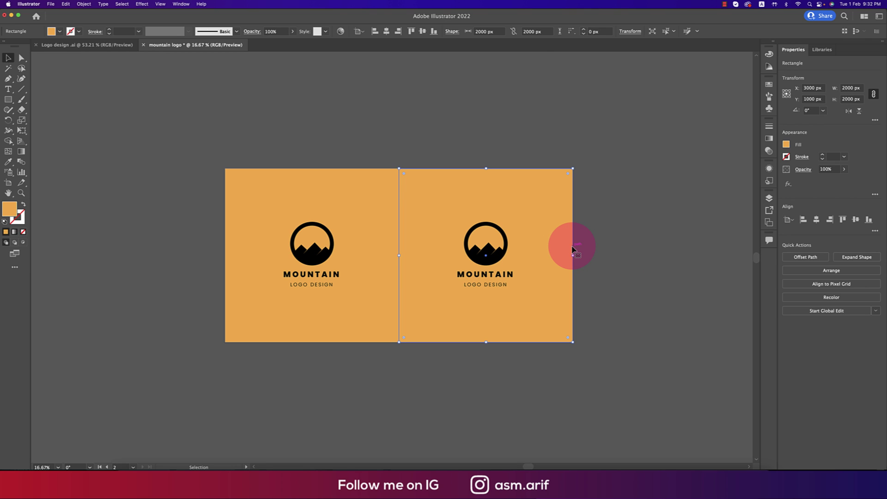
{"action": "left_click", "coordinate": [60, 31]}
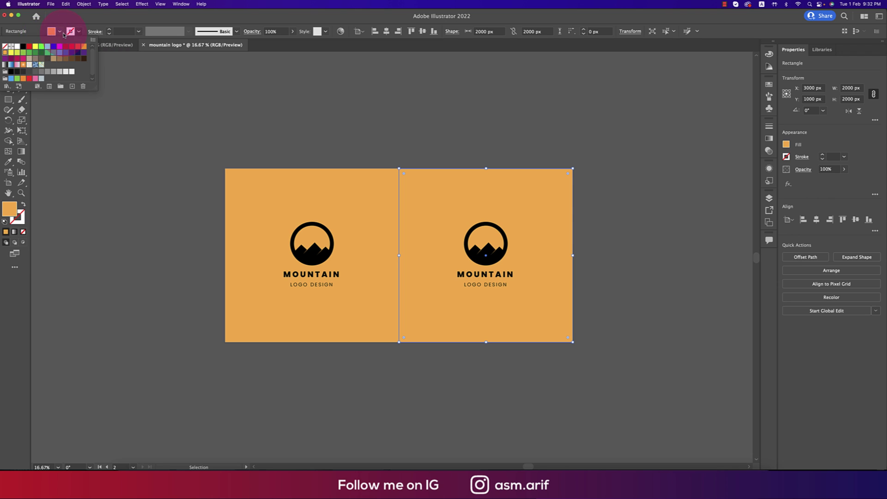
{"action": "left_click", "coordinate": [17, 72]}
{"action": "left_click", "coordinate": [607, 227]}
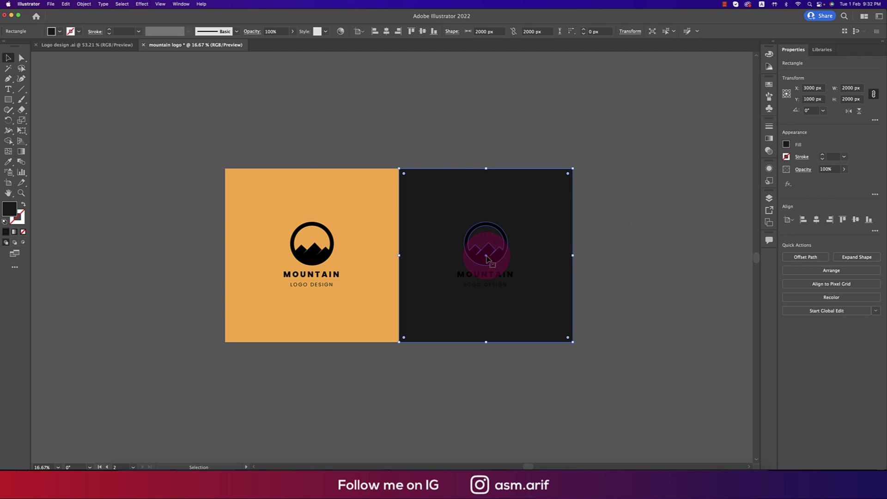
- Recolour the logo on the dark artboard orange
{"action": "left_click", "coordinate": [496, 263]}
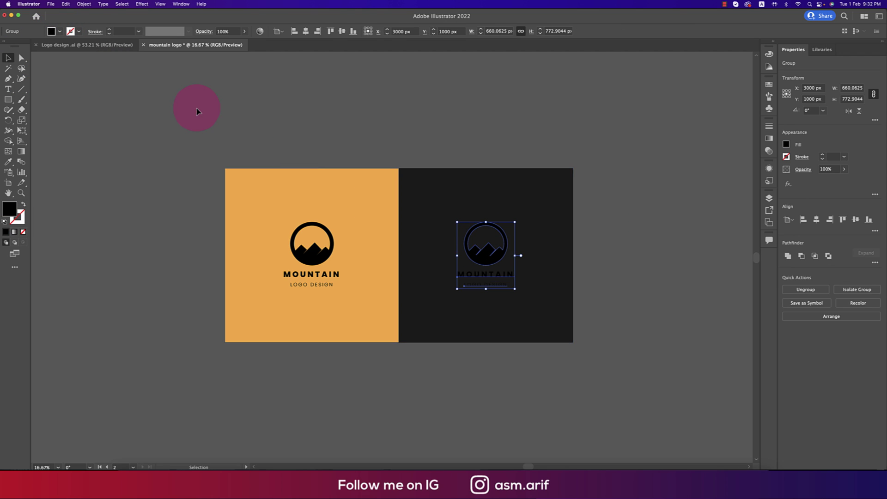
{"action": "left_click", "coordinate": [59, 31]}
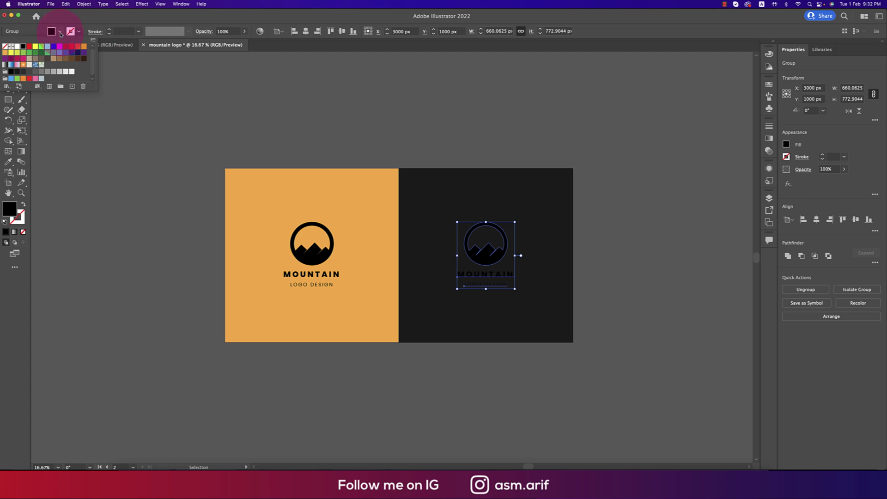
{"action": "left_click", "coordinate": [7, 56]}
{"action": "left_click", "coordinate": [483, 123]}
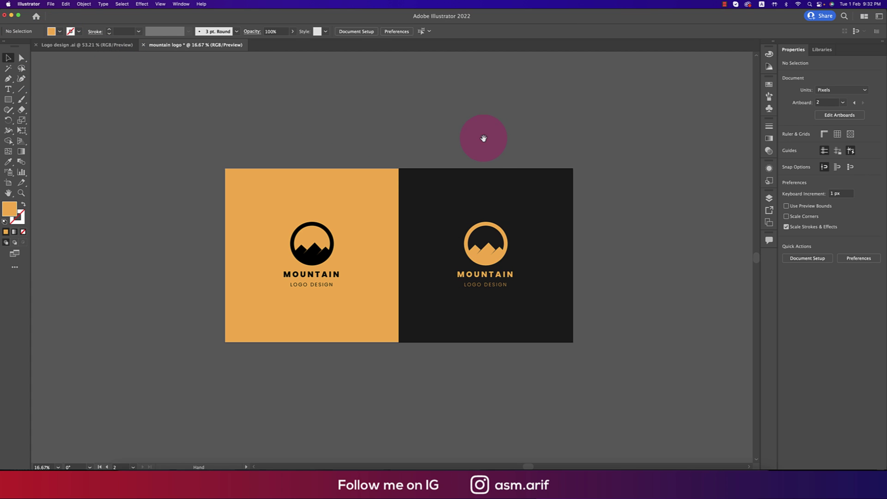
{"action": "left_click_drag", "start_coordinate": [485, 140], "coordinate": [498, 139]}
{"action": "scroll", "coordinate": [545, 179], "scroll_direction": "up", "scroll_amount": 1}
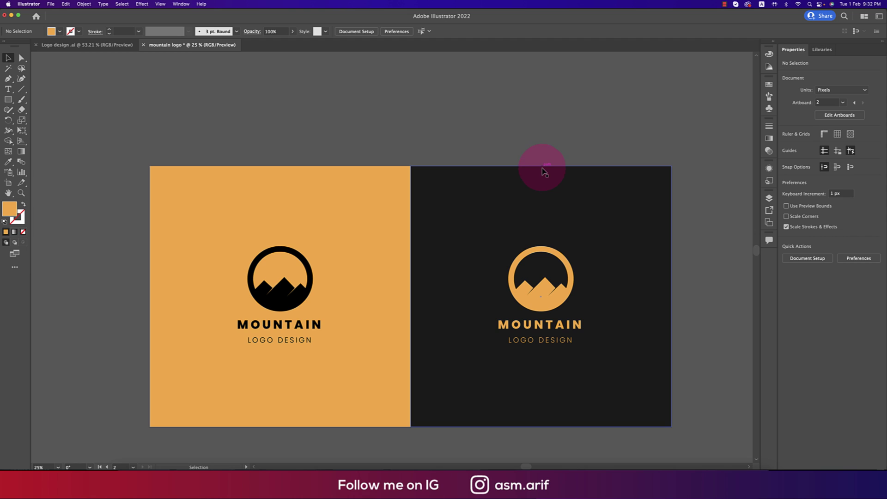
{"action": "left_click", "coordinate": [368, 200]}
{"action": "left_click", "coordinate": [438, 208]}
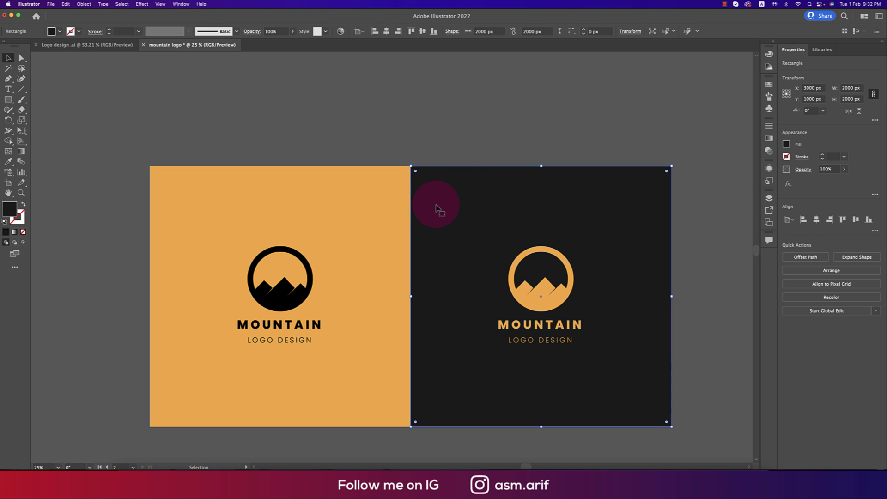
{"action": "left_click", "coordinate": [456, 151]}
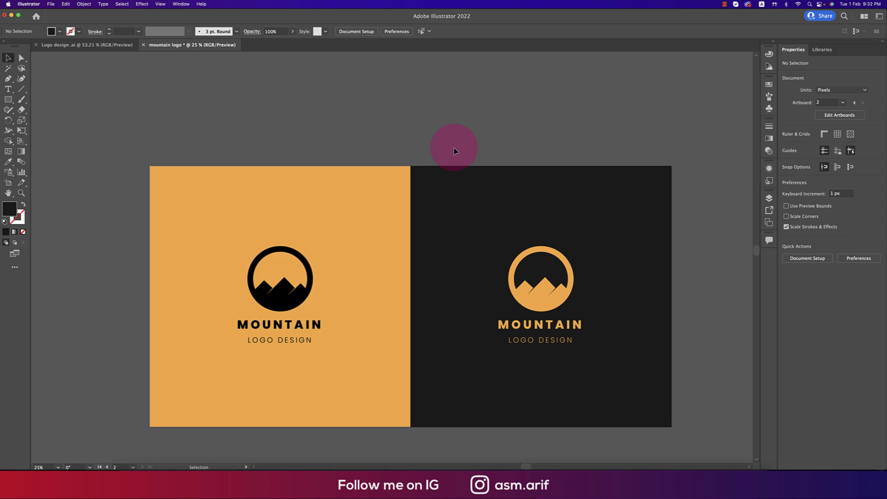
{"action": "key", "text": "super+equal"}
{"action": "key", "text": "super+minus"}
{"action": "key", "text": "super+minus"}
{"action": "scroll", "coordinate": [455, 151], "scroll_direction": "up", "scroll_amount": 2}
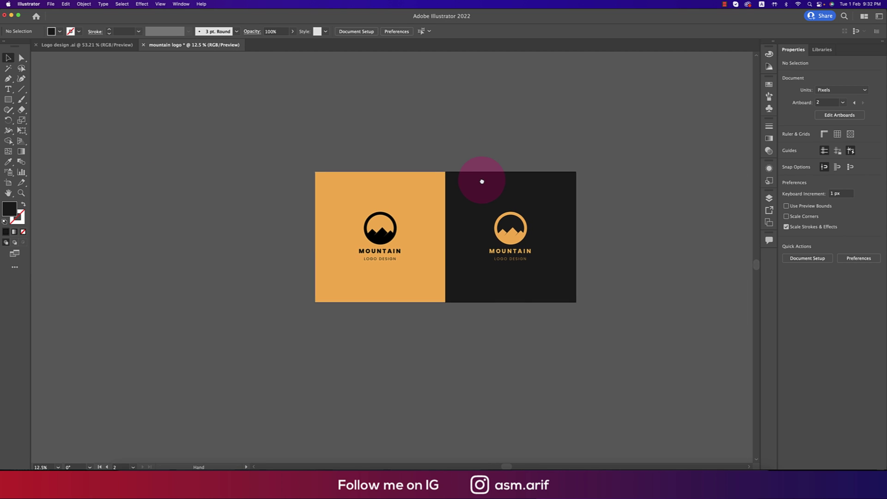
{"action": "scroll", "coordinate": [476, 191], "scroll_direction": "up", "scroll_amount": 1}
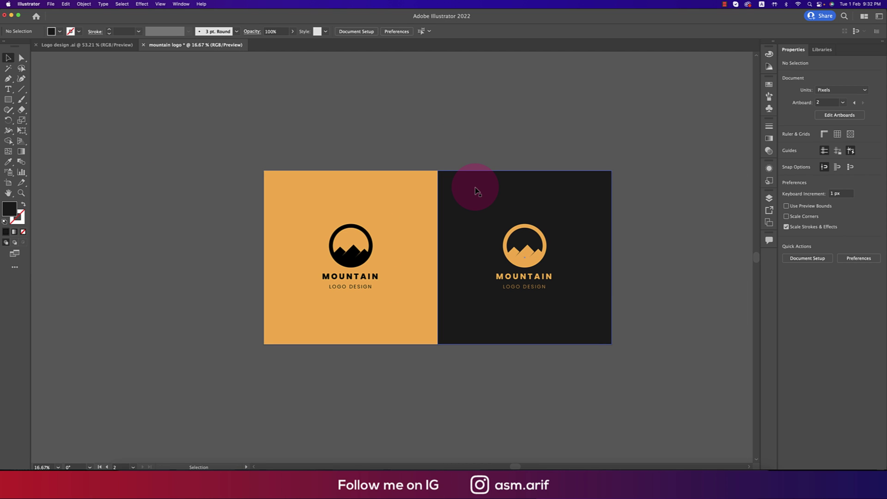